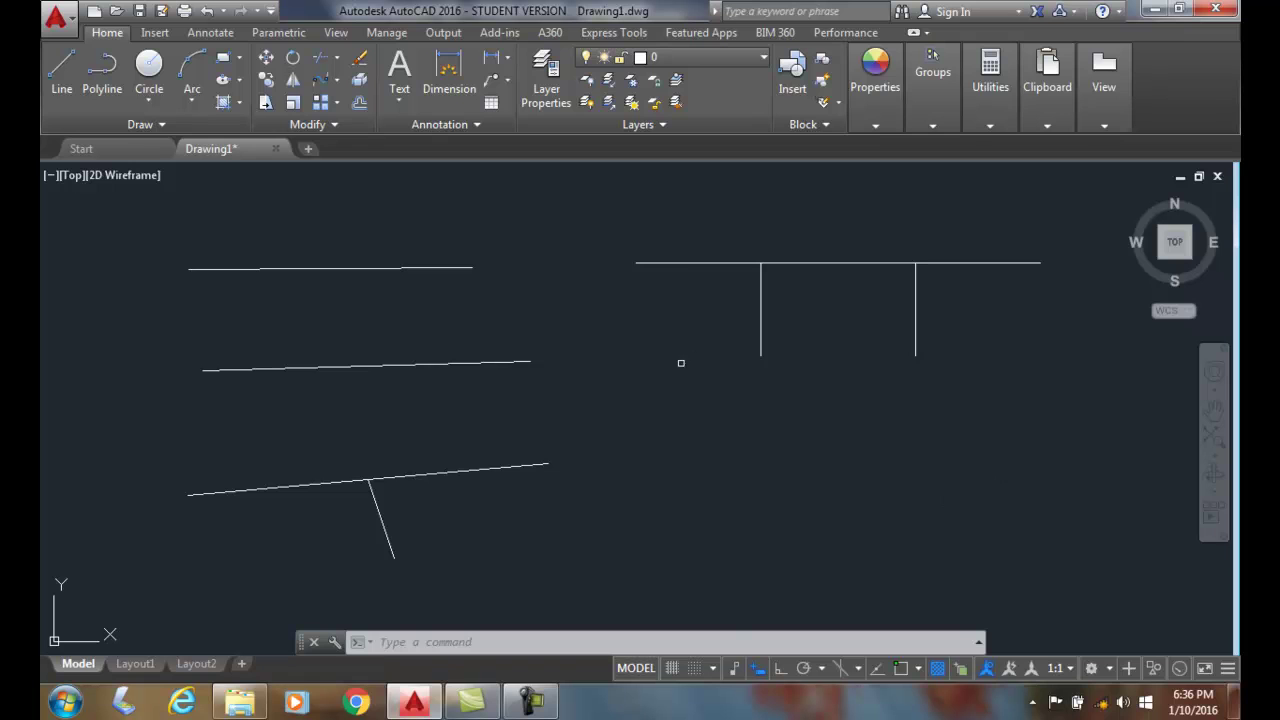
- Break the top-left horizontal line between two picked points, cutting a gap into it
left_click(333, 123)
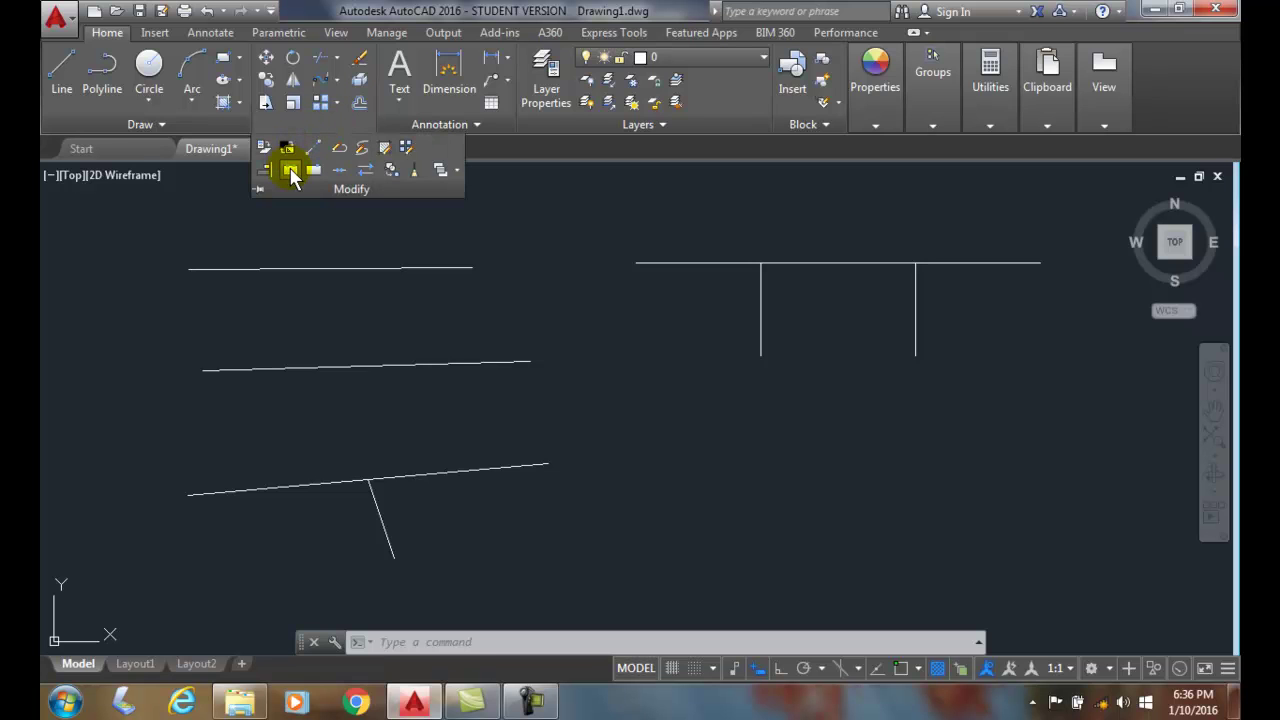
left_click(290, 172)
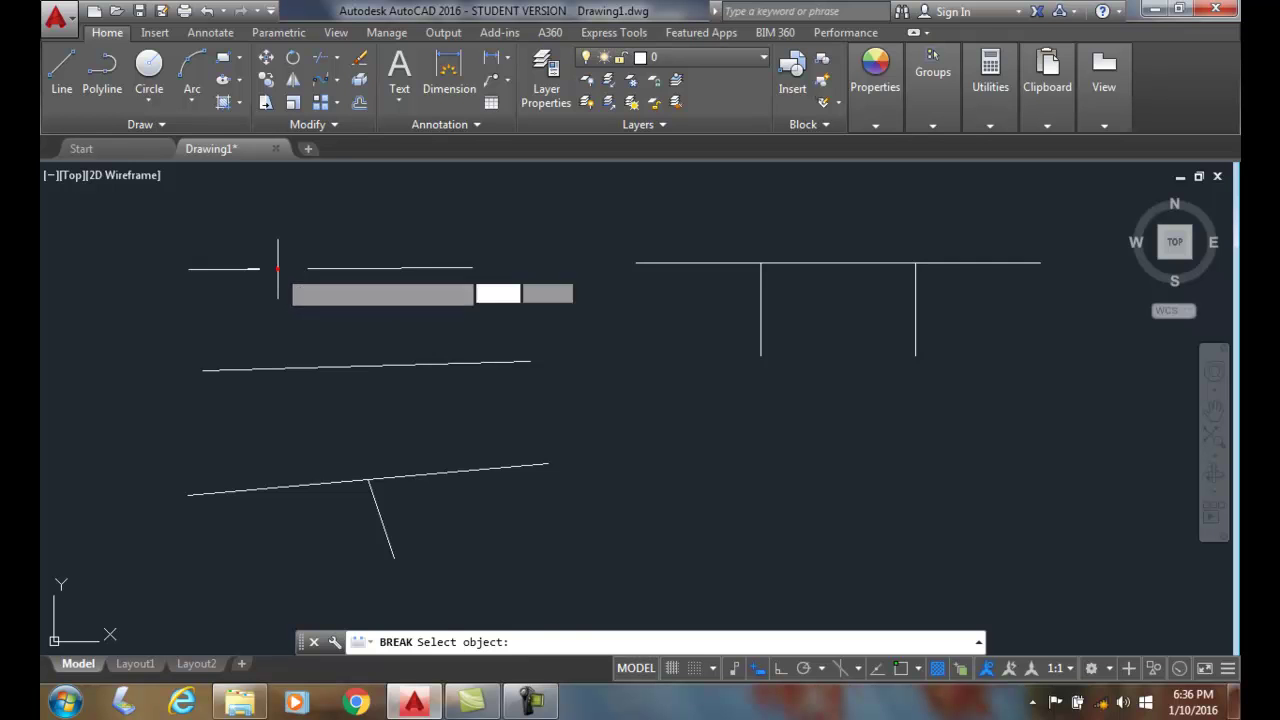
left_click(277, 268)
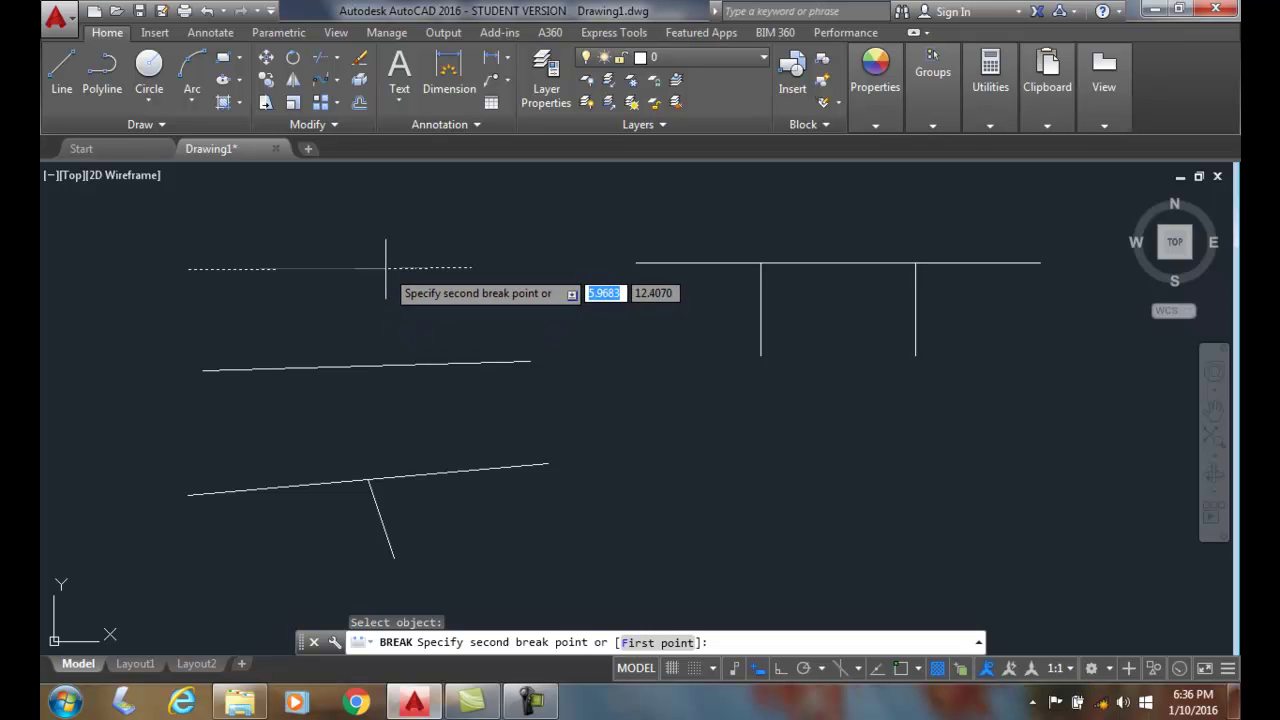
left_click(383, 268)
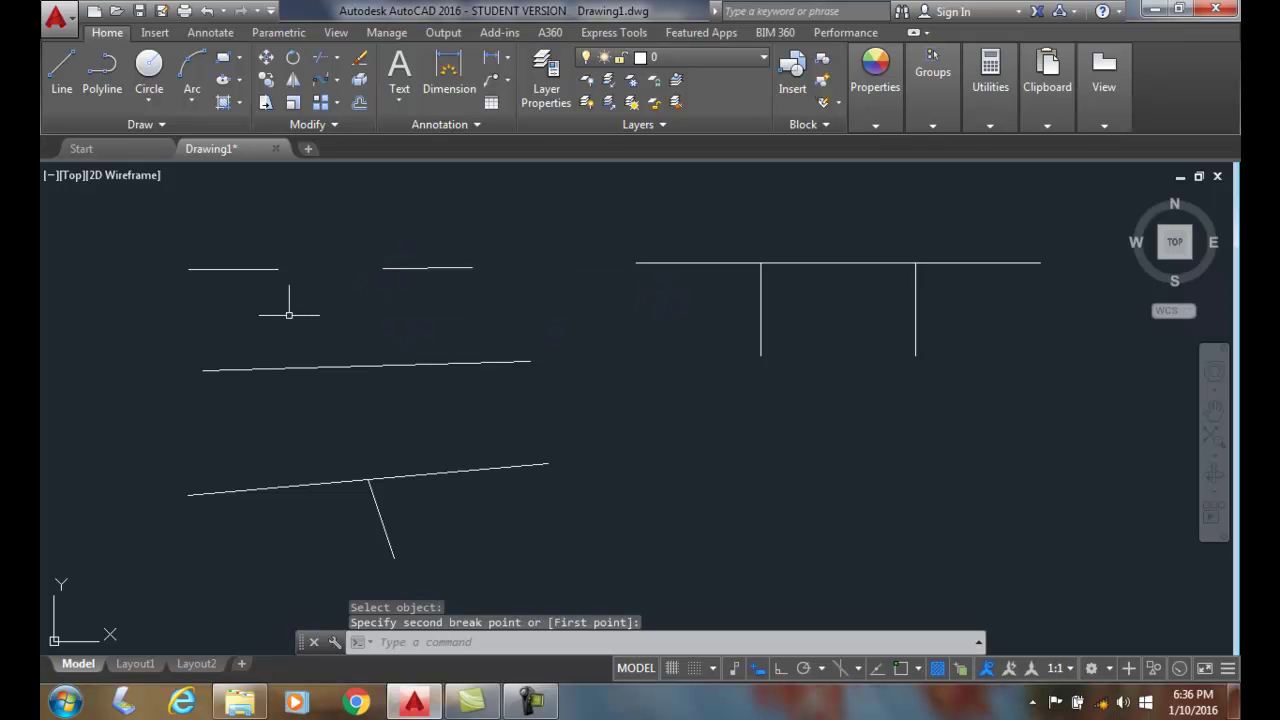
left_click(278, 277)
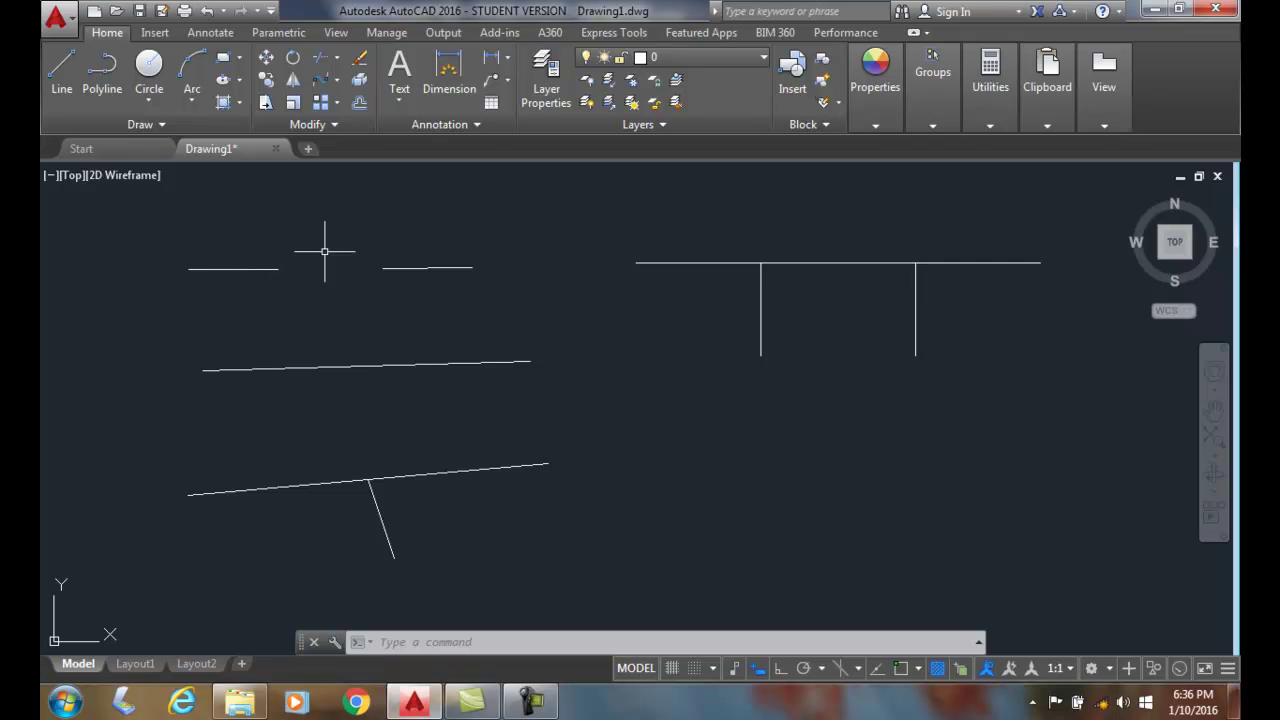
- Break the top-right line between its two vertical lines' tops using First point and Endpoint snaps
left_click(334, 125)
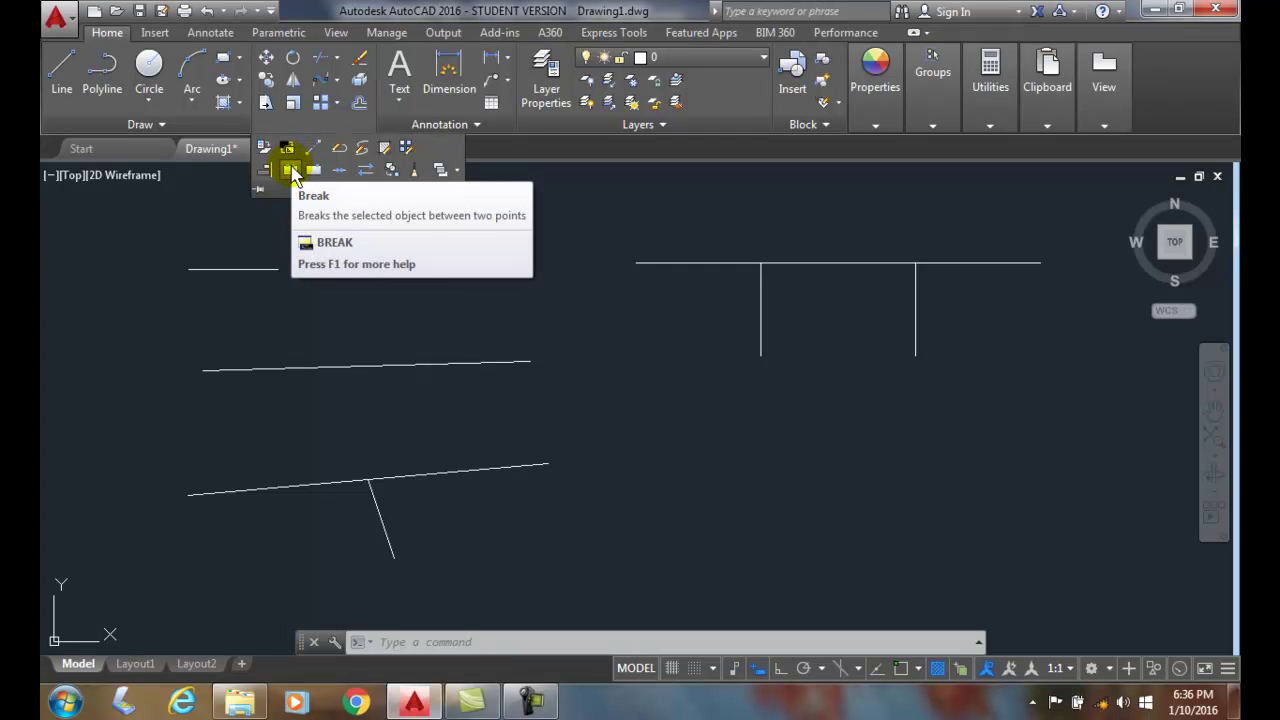
left_click(291, 170)
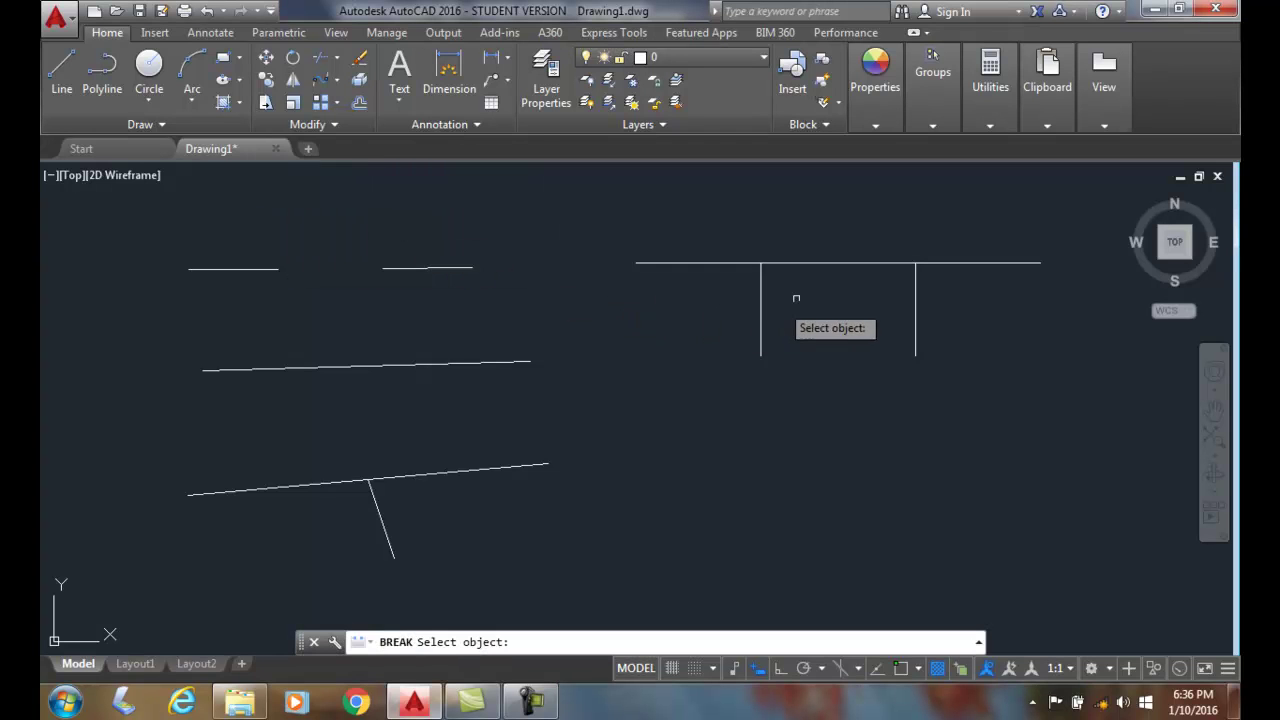
left_click(830, 263)
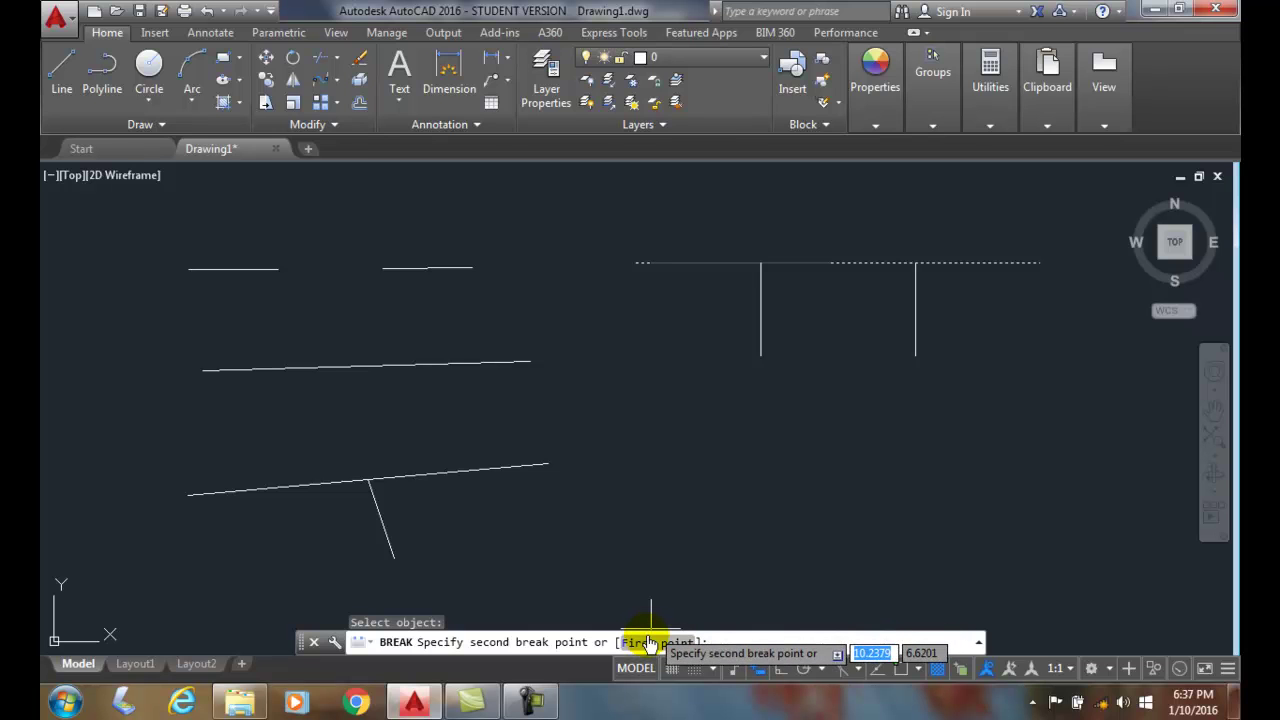
left_click(648, 642)
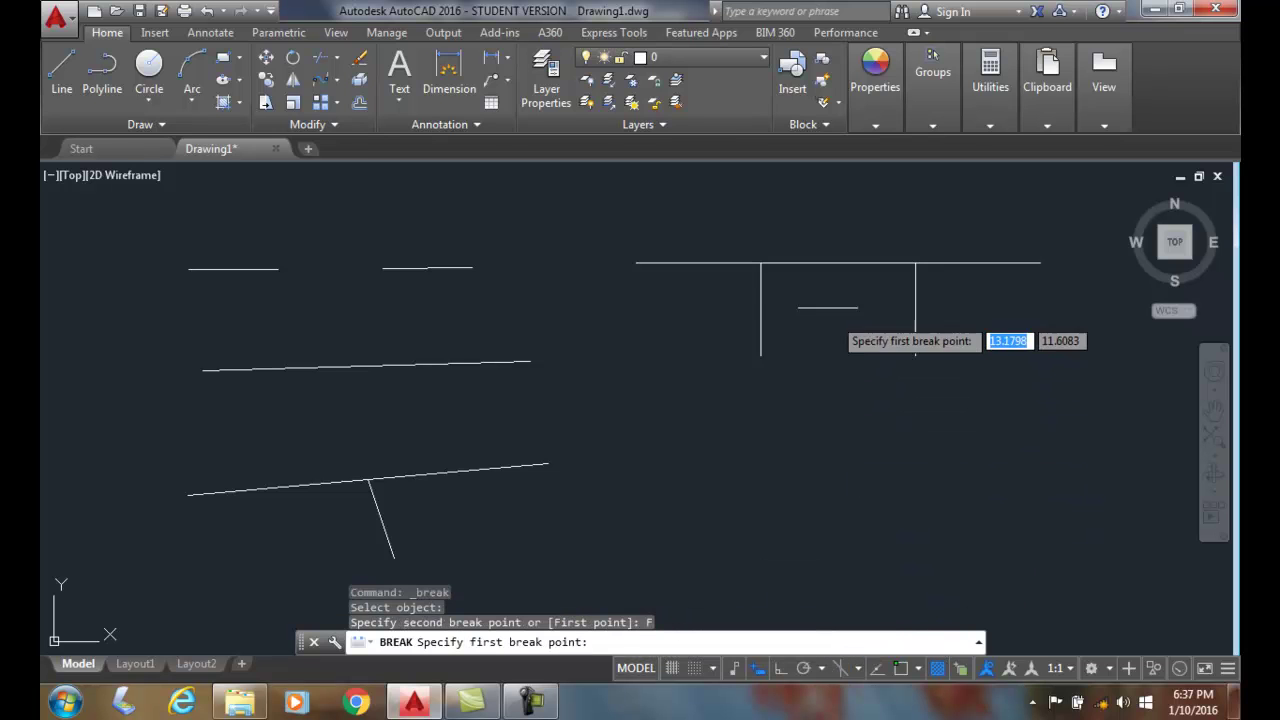
right_click(741, 280, "shift")
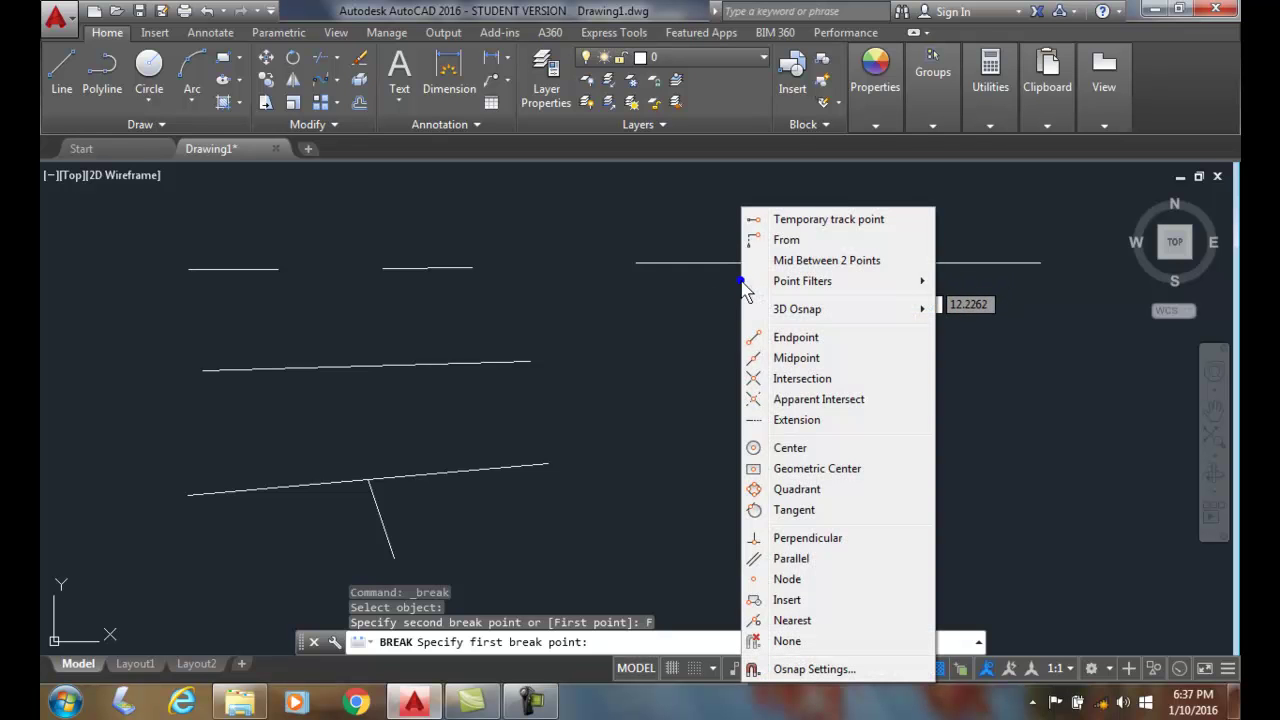
left_click(790, 337)
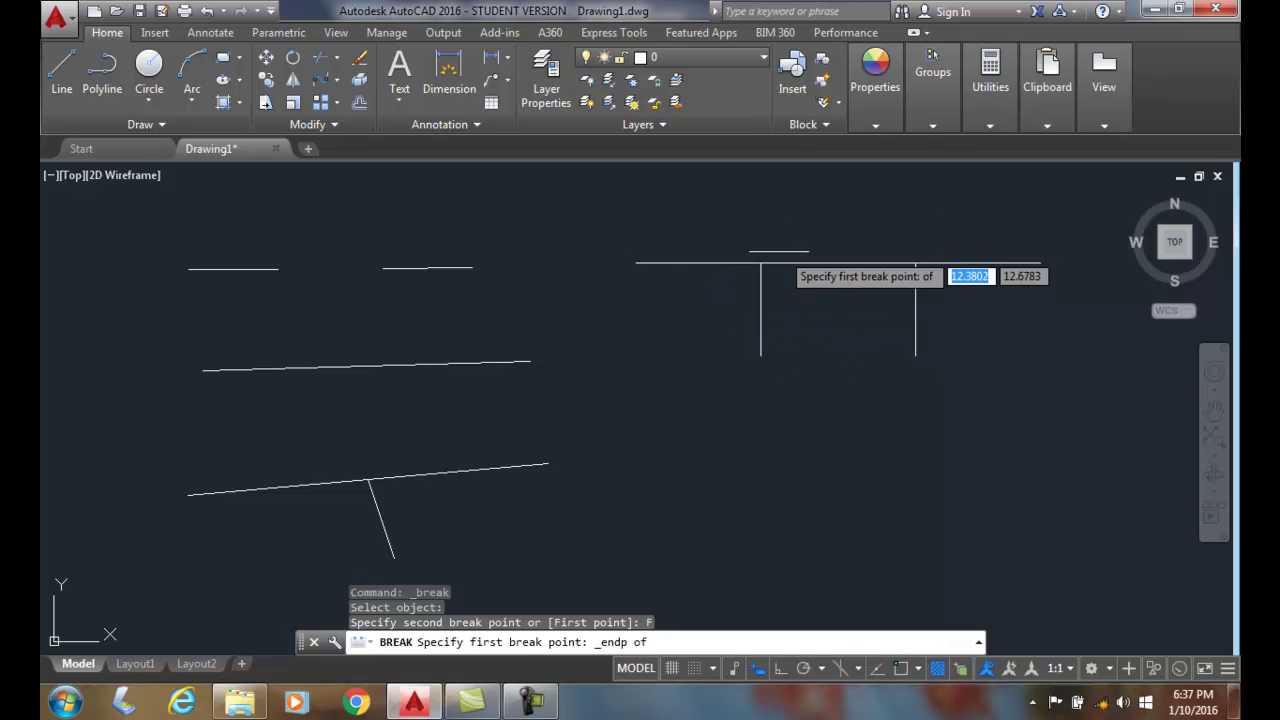
left_click(760, 262)
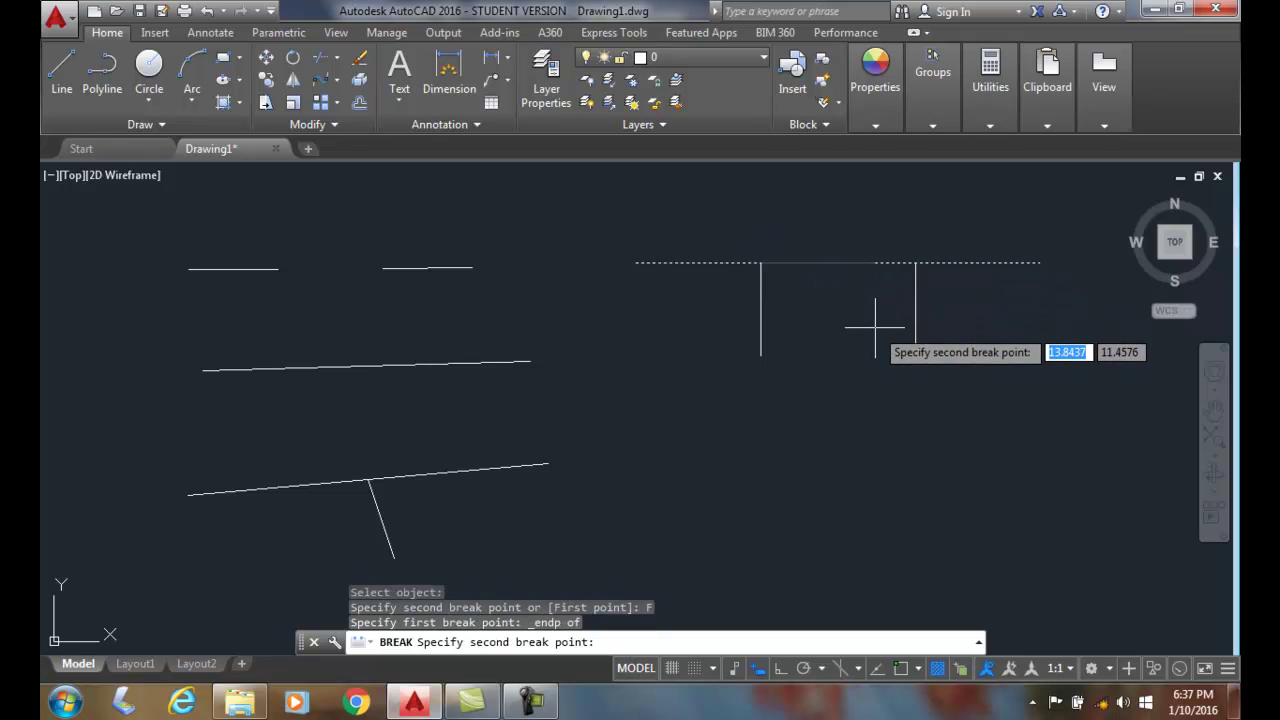
right_click(875, 327, "shift")
left_click(912, 334)
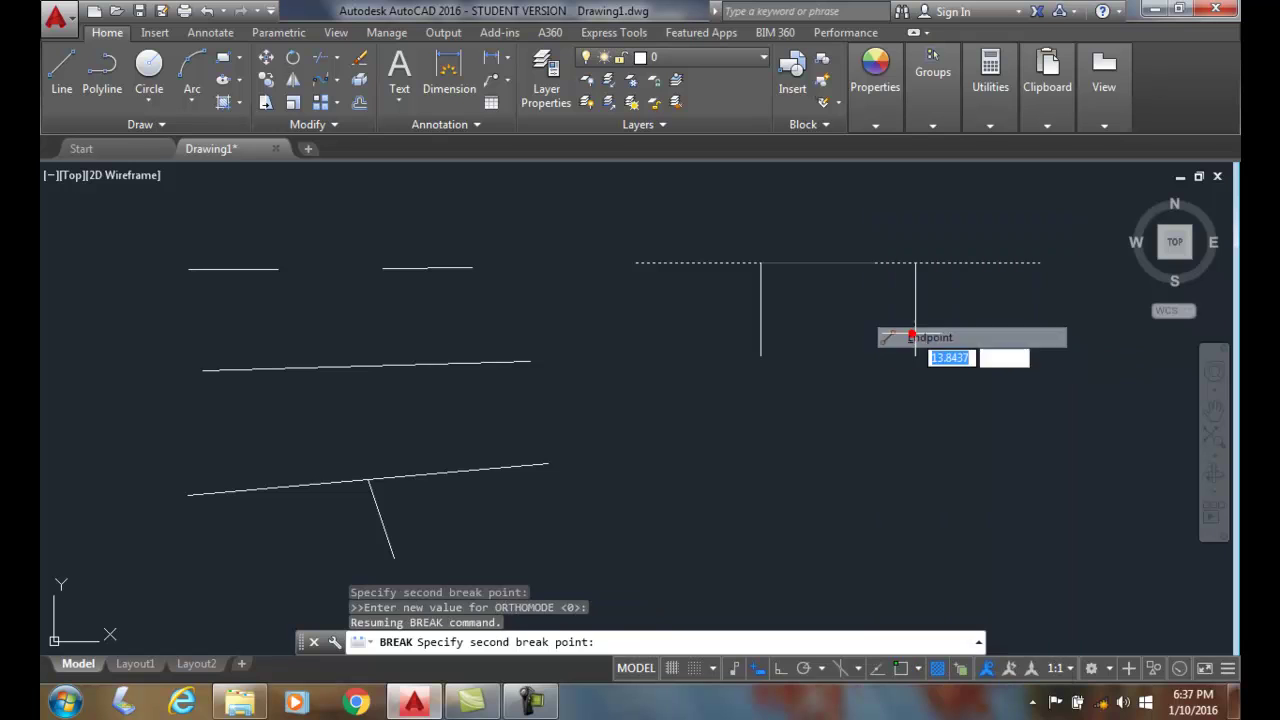
left_click(912, 263)
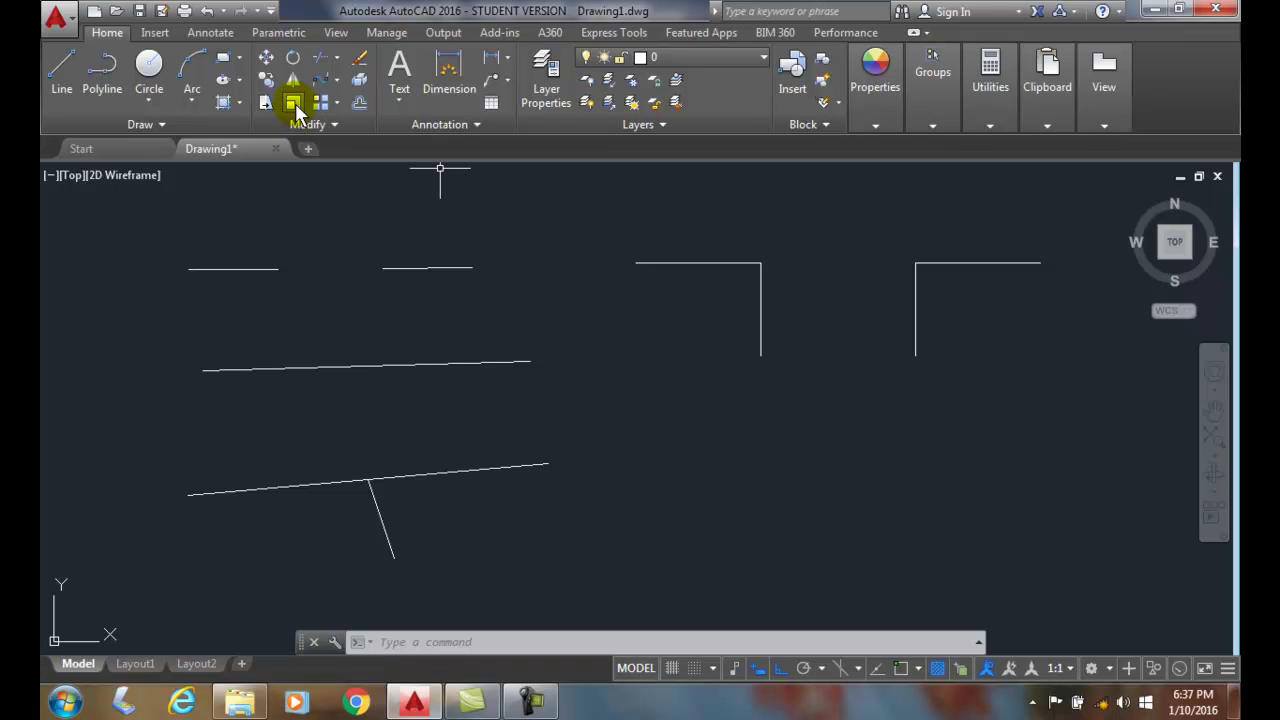
- Attempt a Break on the slanted line, then cancel it
left_click(335, 124)
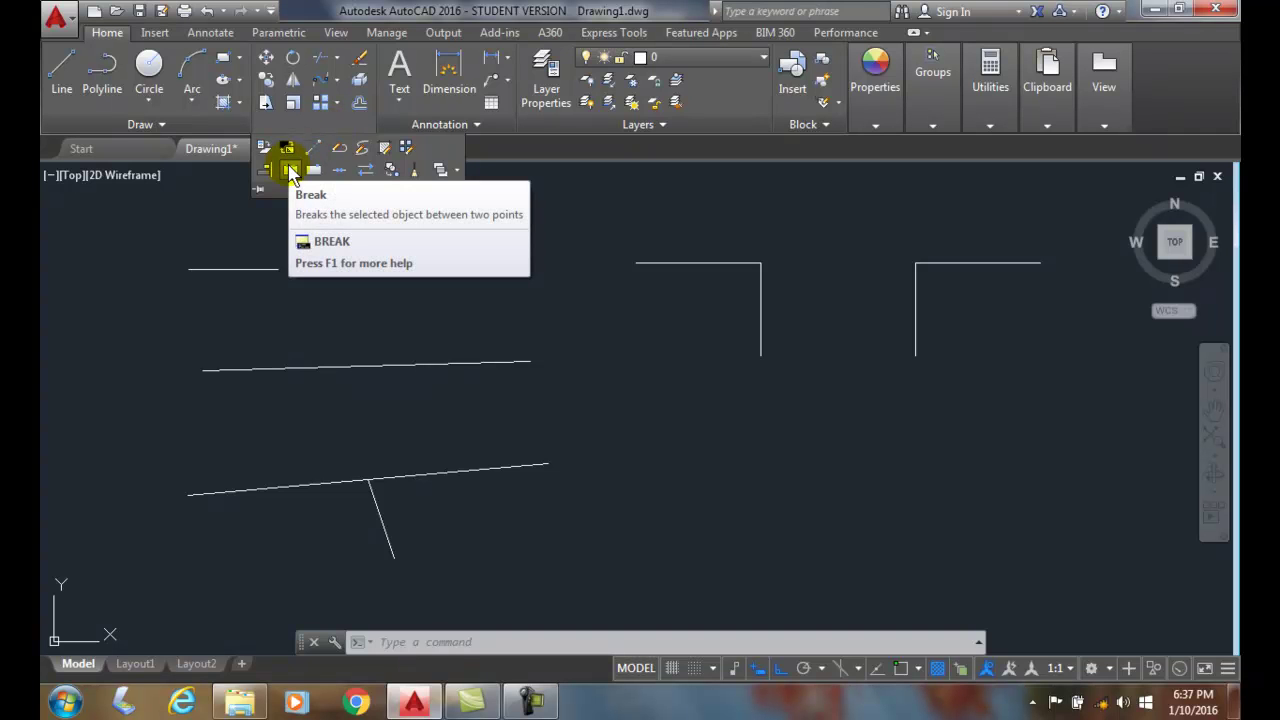
left_click(290, 172)
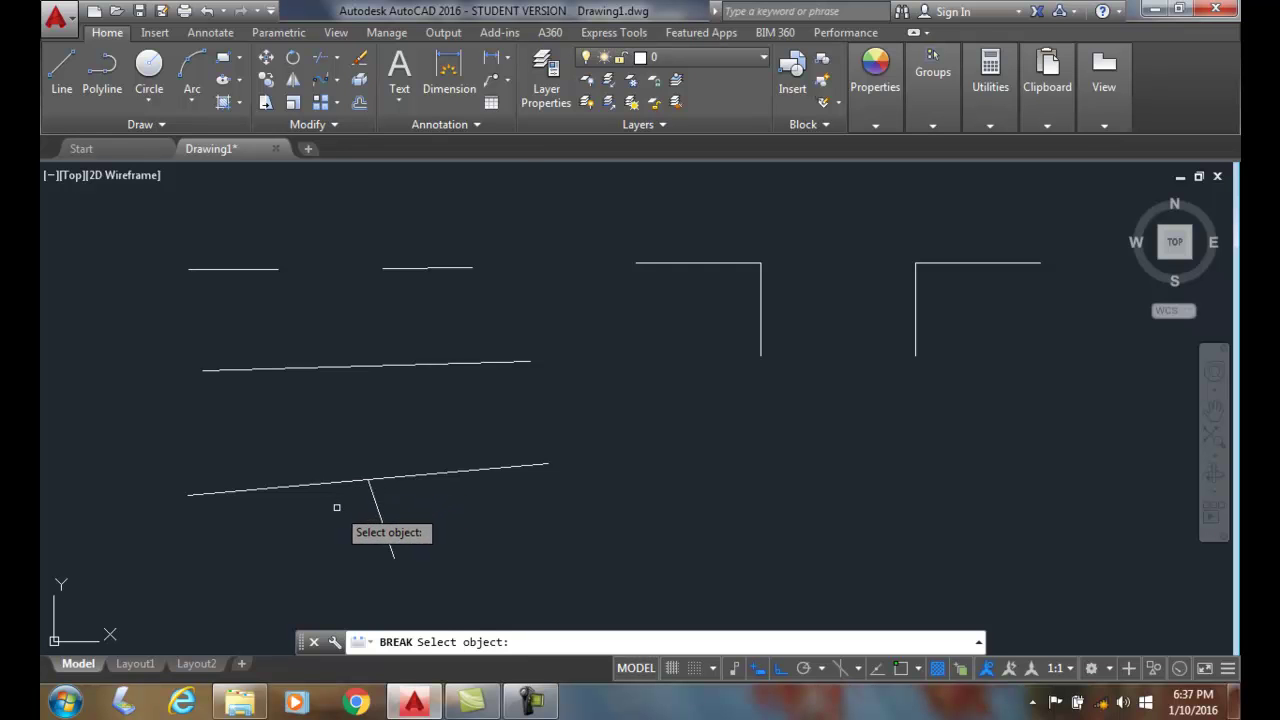
right_click(338, 510, "shift")
left_click(293, 510)
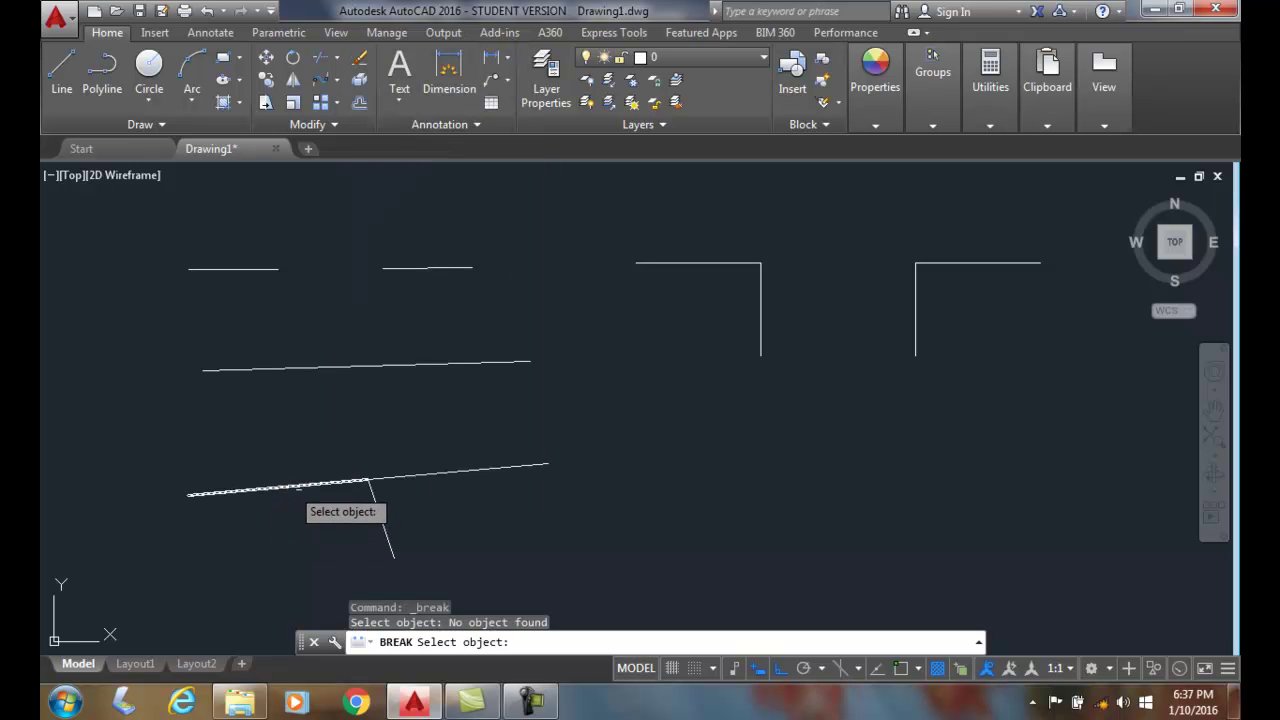
key("Escape")
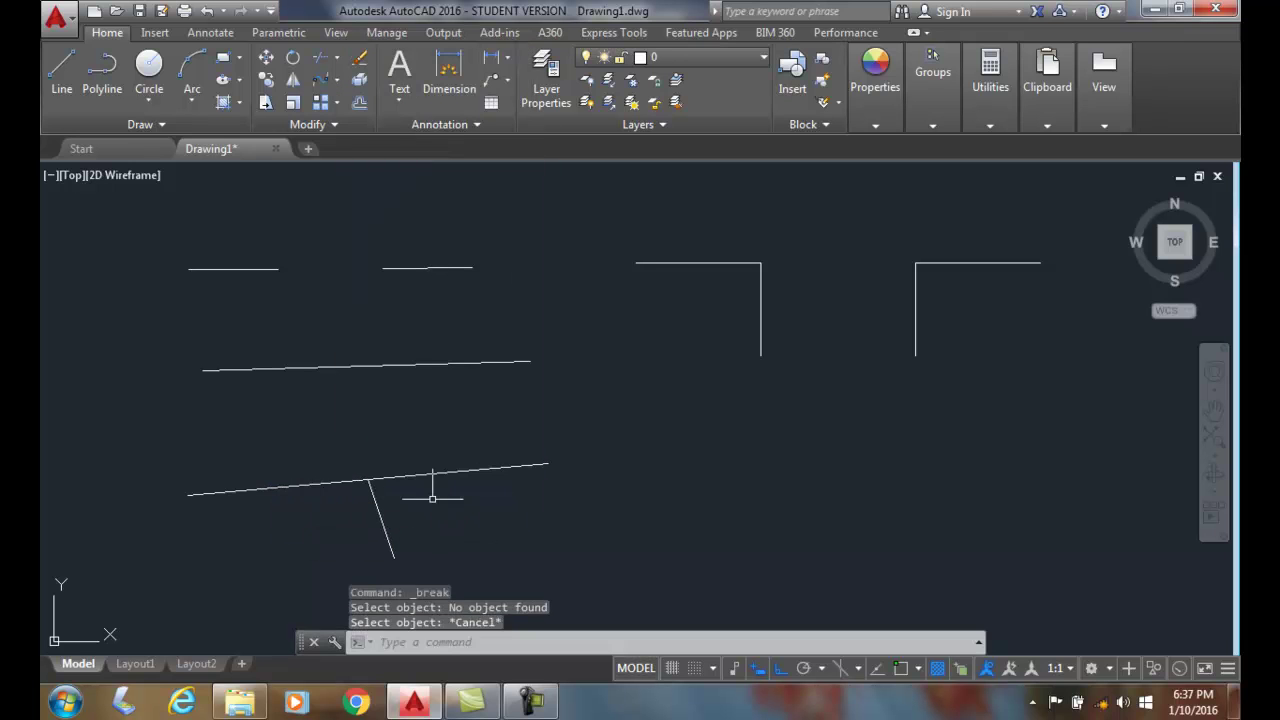
key("Escape")
- Start Erase with E and begin a crossing window over the slanted lines
type("e")
key("Return")
left_click(471, 523)
- Erase the slanted lines and draw a vertical line down from the long line's midpoint
left_click(234, 477)
key("Return")
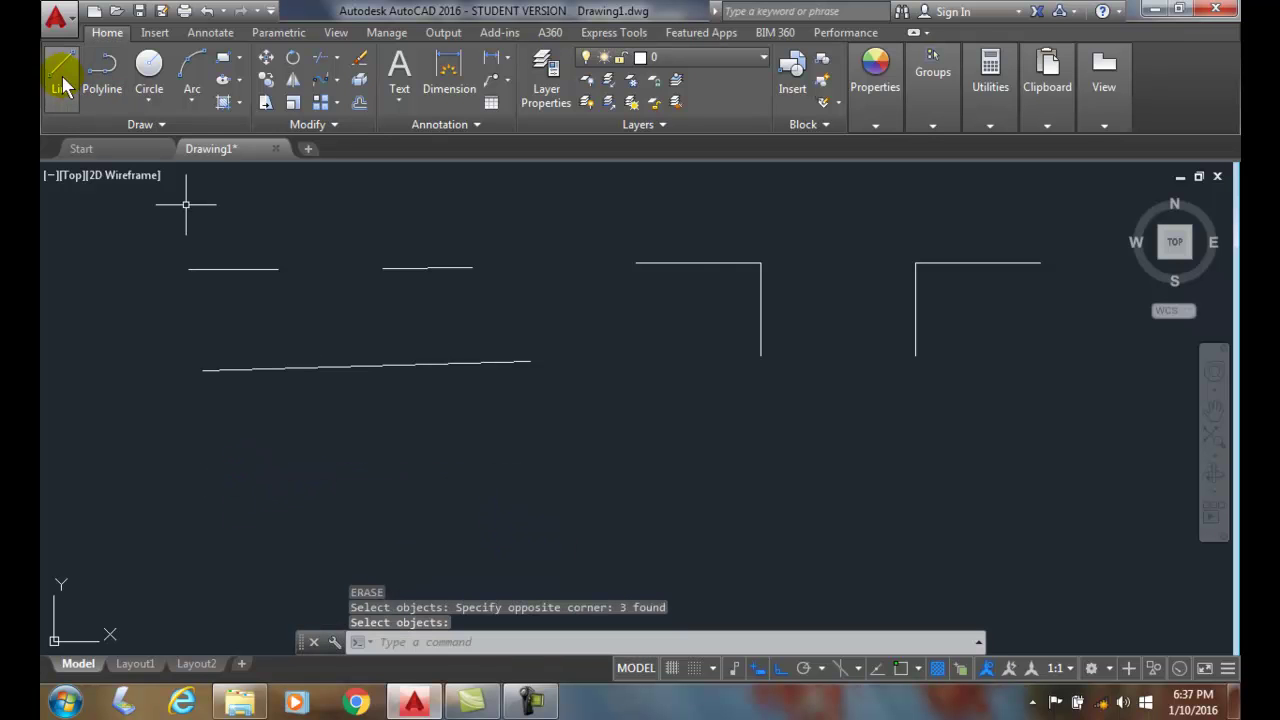
left_click(70, 83)
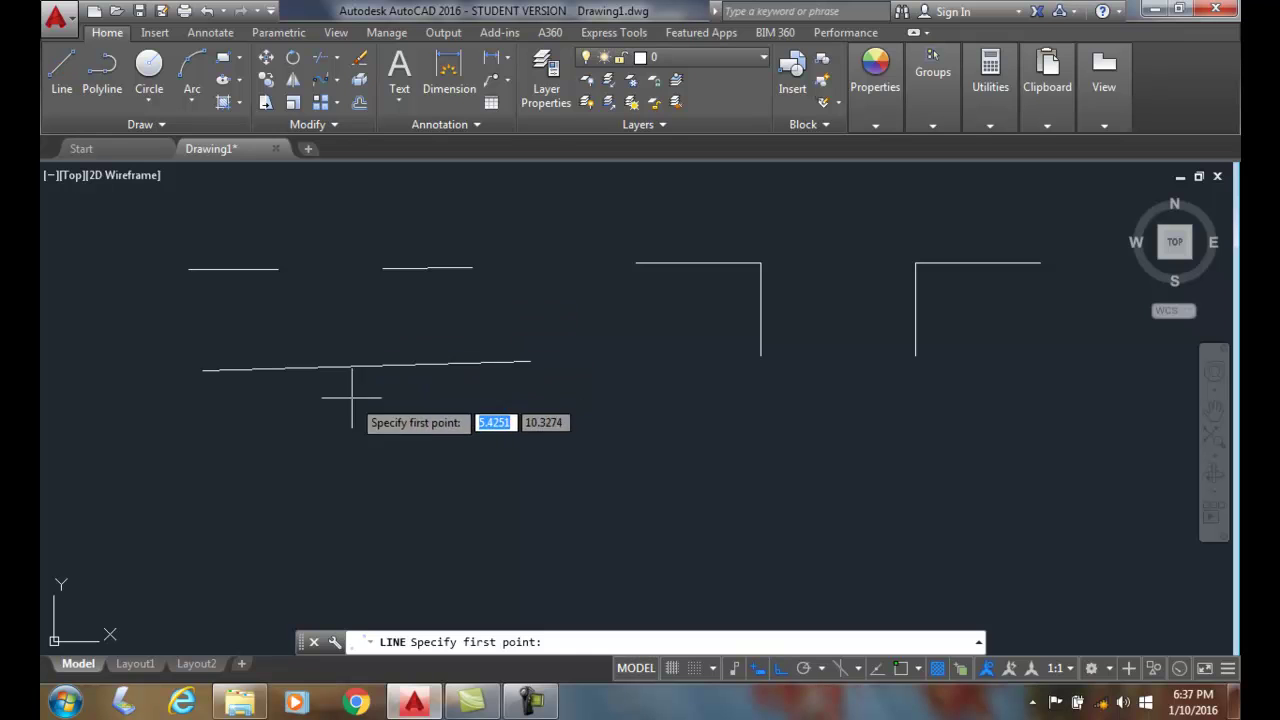
right_click(355, 445, "shift")
left_click(389, 358)
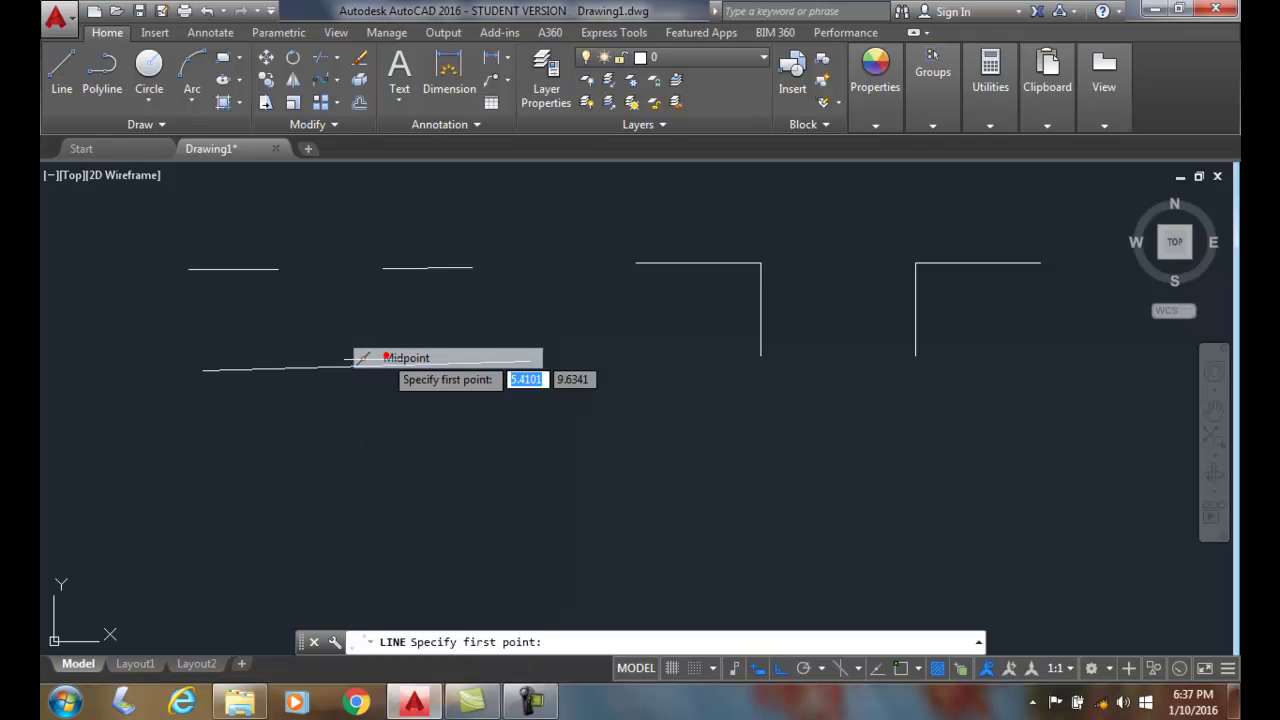
left_click(366, 365)
left_click(366, 497)
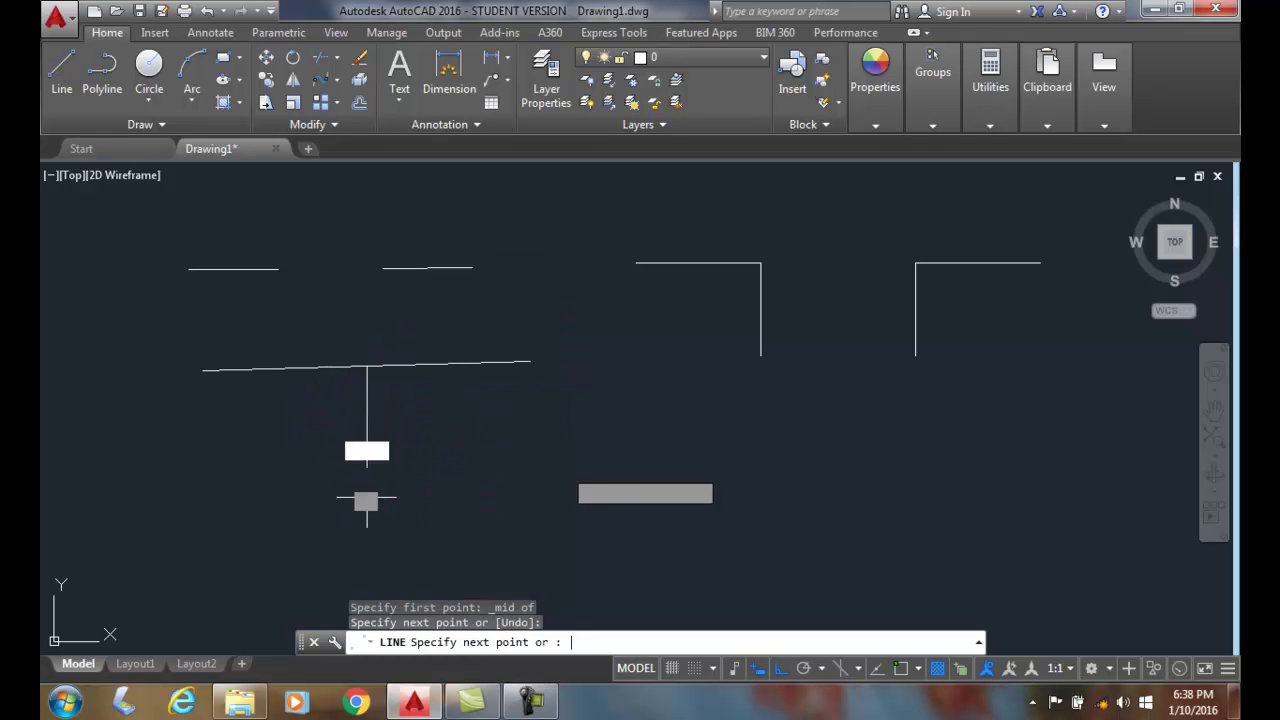
key("Return")
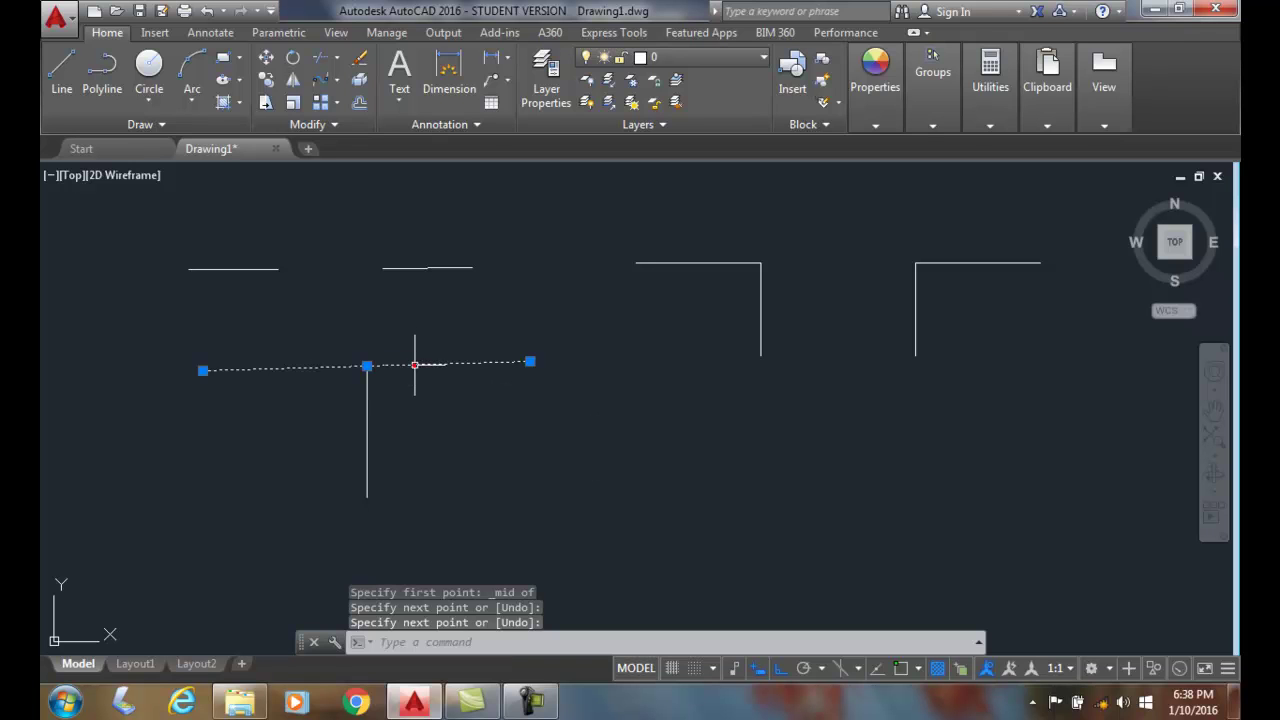
left_click(415, 362)
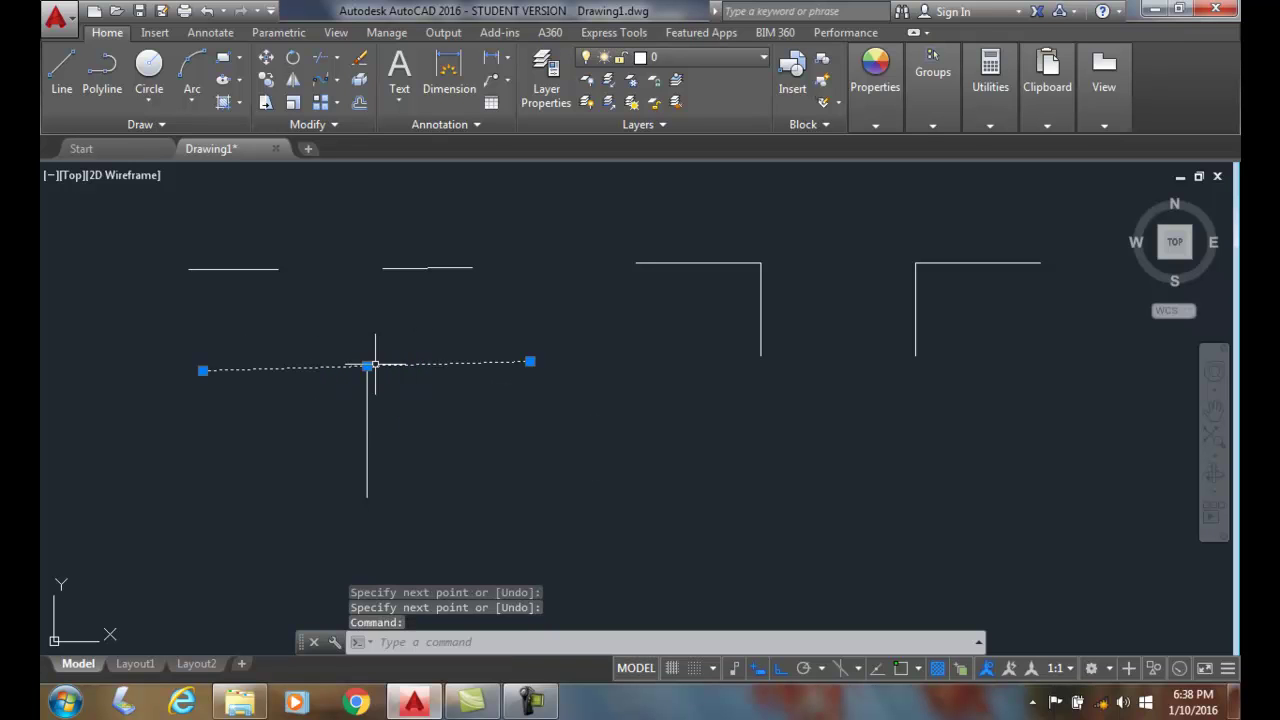
key("Escape")
key("Escape")
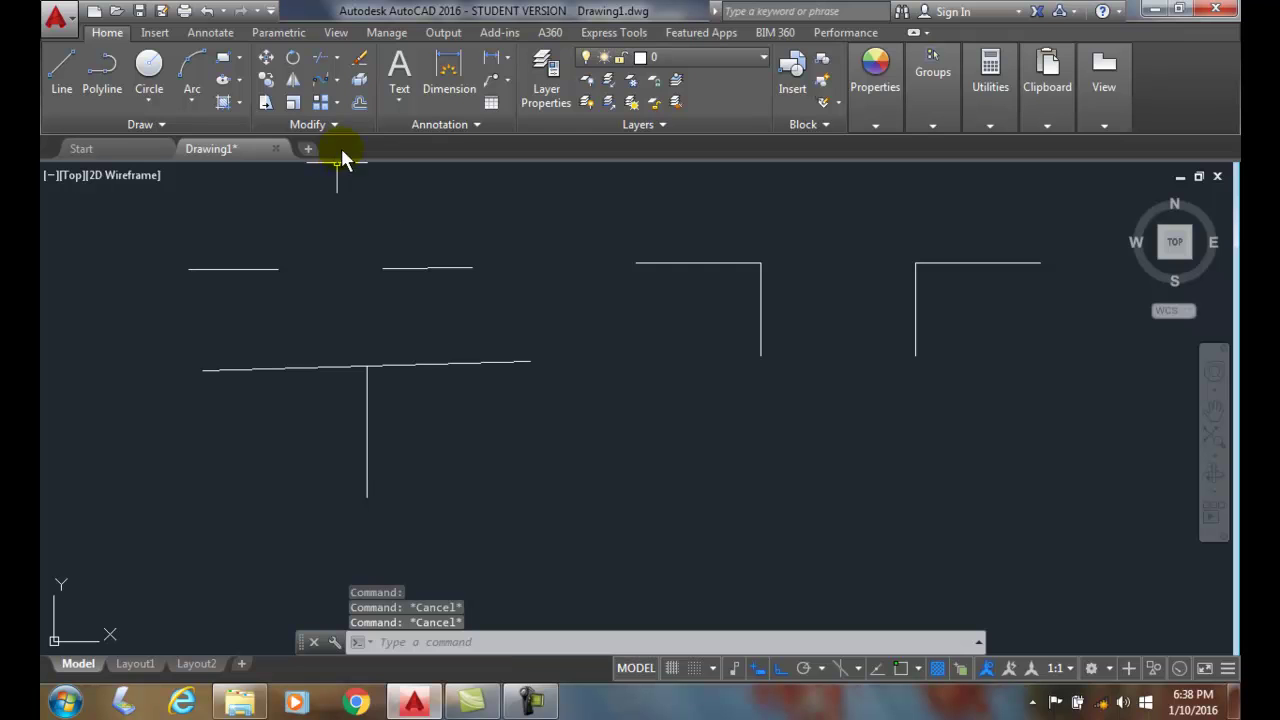
- Break the long middle line at the vertical line's junction, snapping both break points to Endpoint
left_click(335, 128)
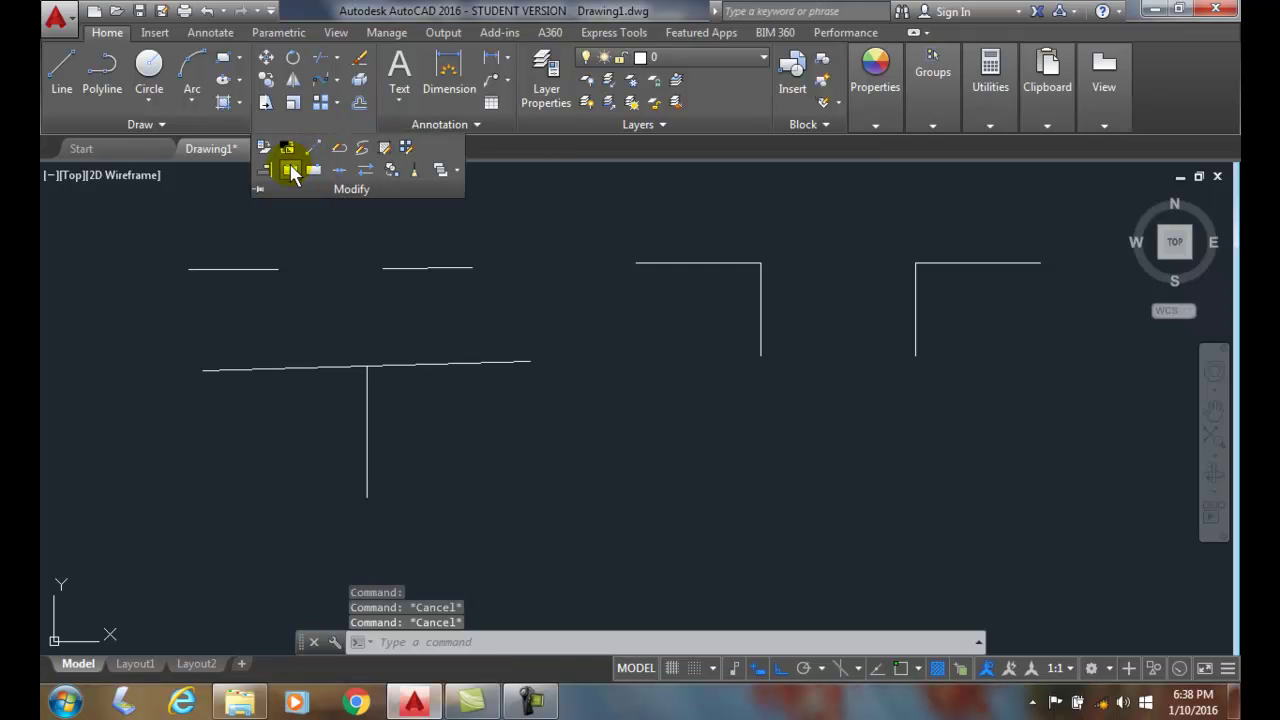
left_click(291, 172)
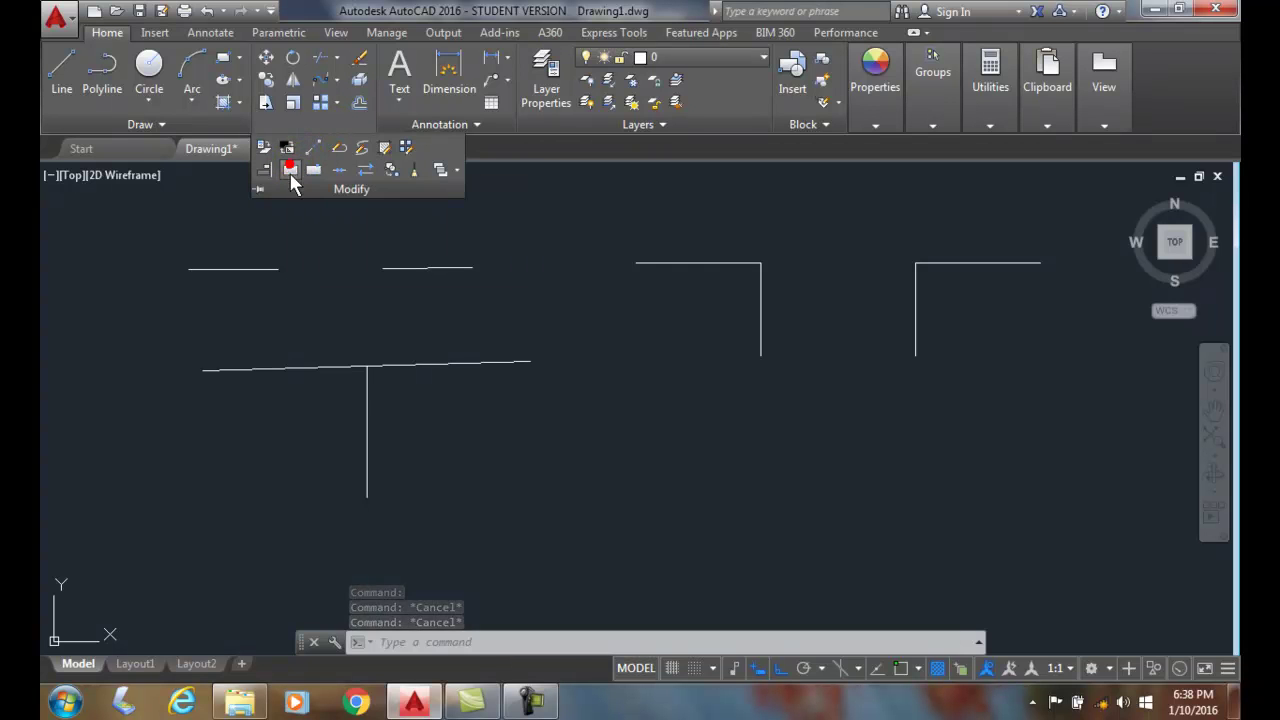
left_click(299, 369)
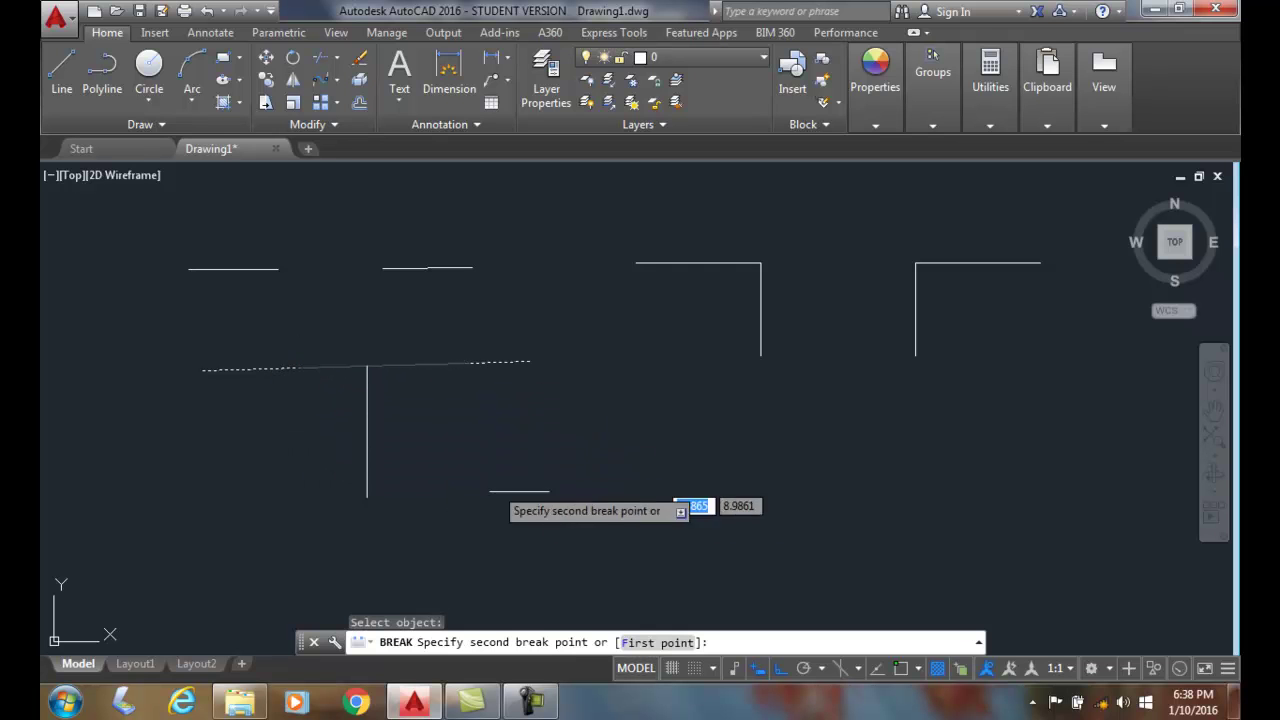
left_click(657, 642)
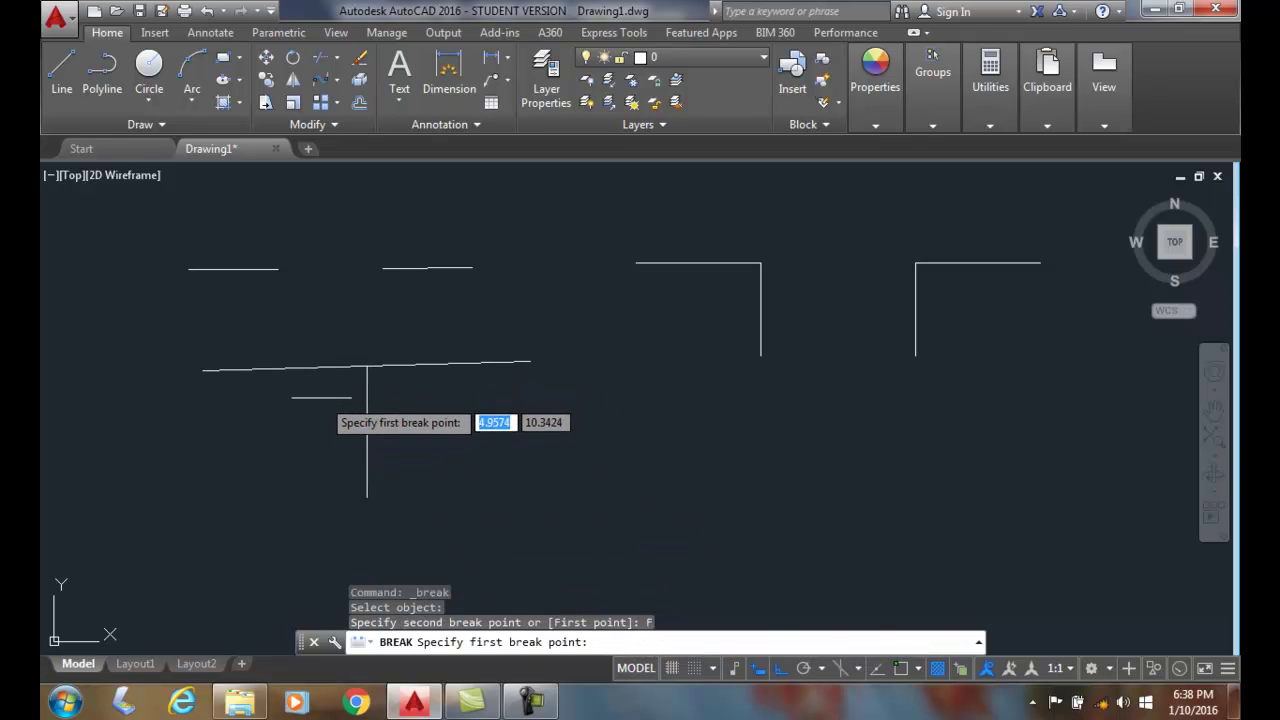
right_click(322, 405, "shift")
left_click(366, 337)
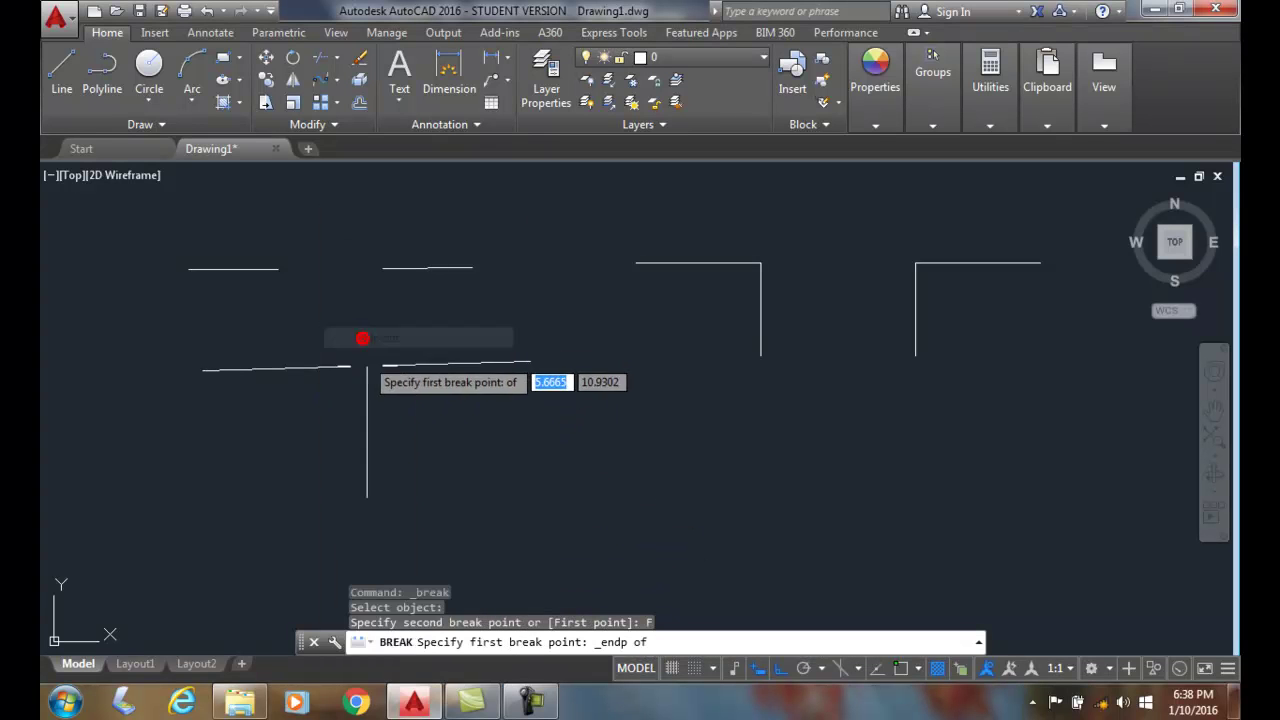
left_click(366, 368)
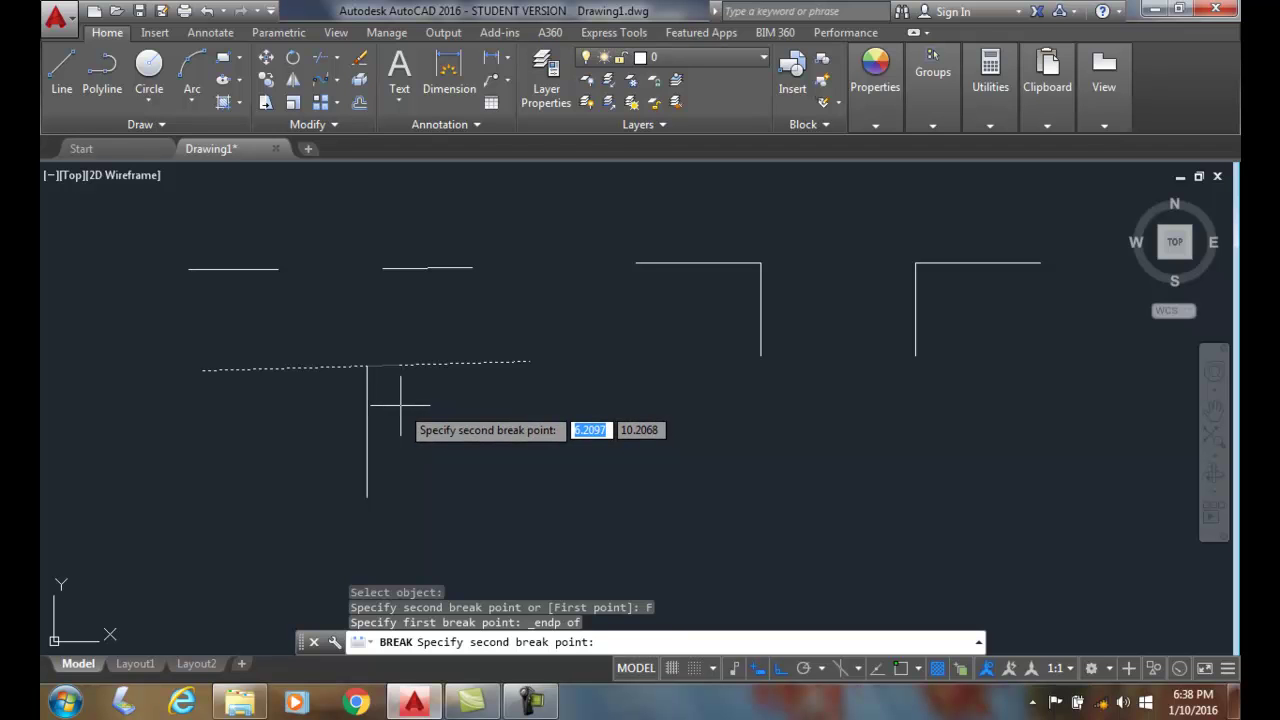
right_click(400, 405, "shift")
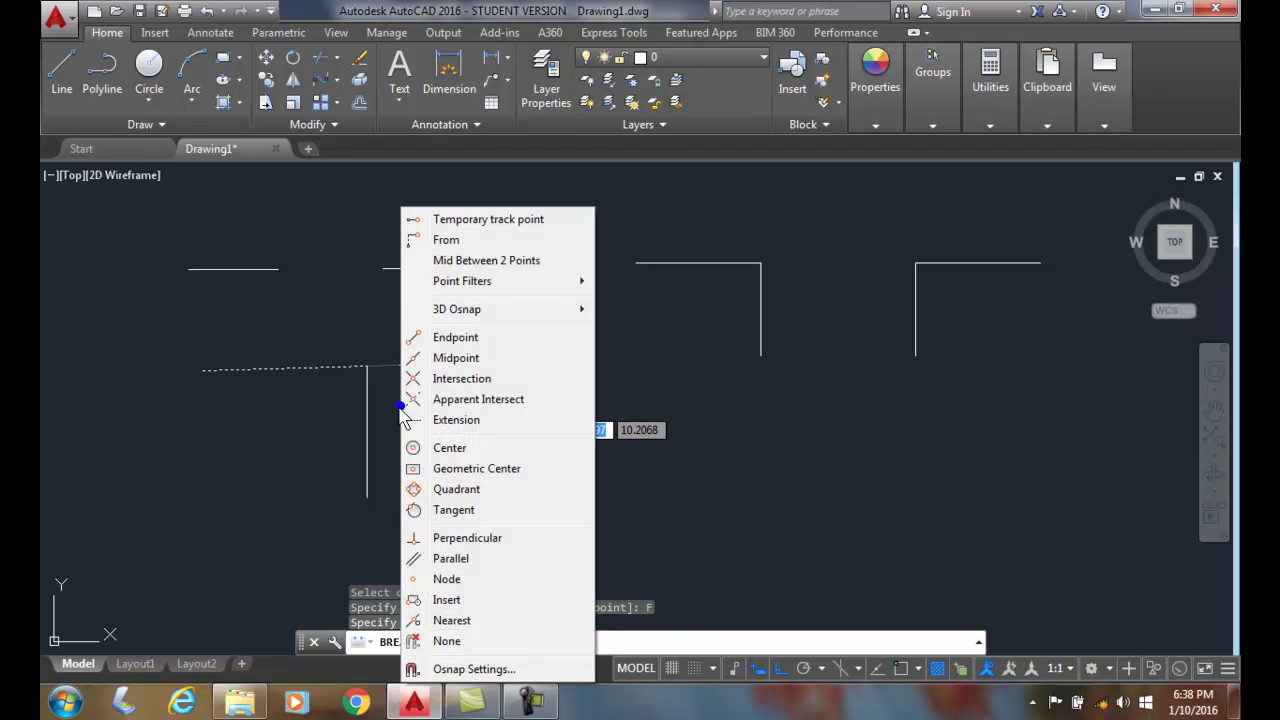
left_click(410, 336)
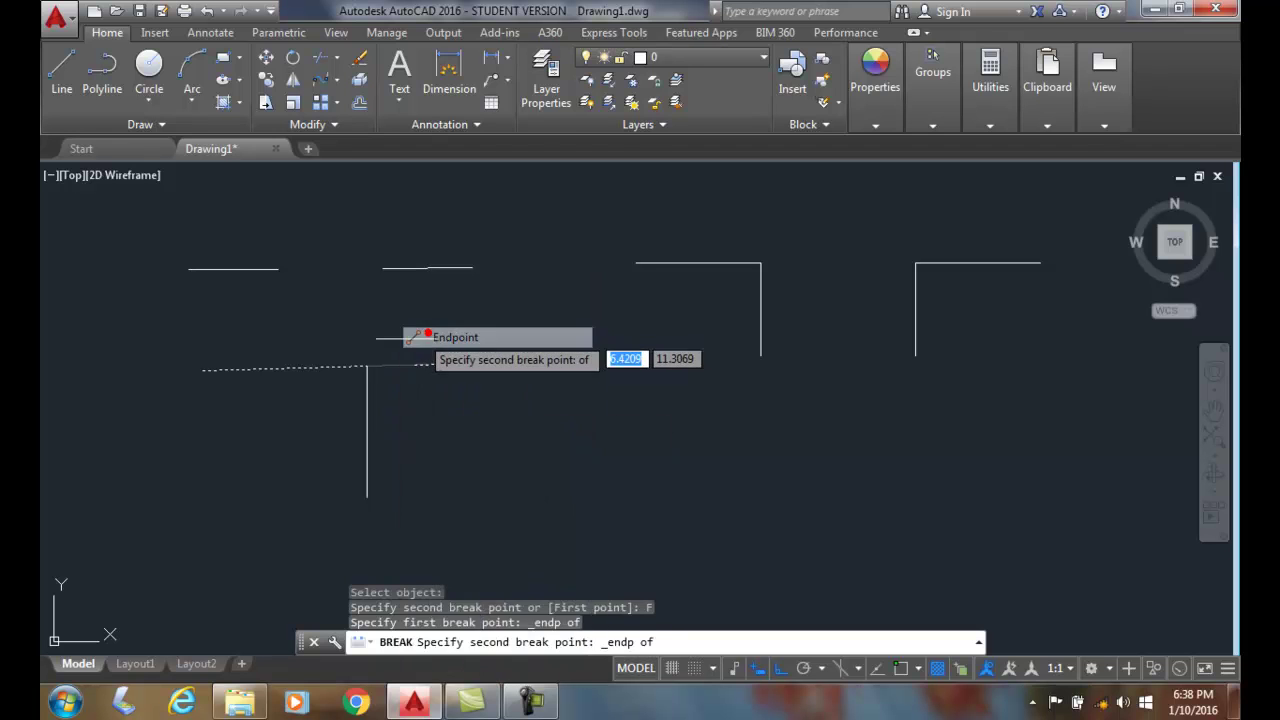
left_click(366, 366)
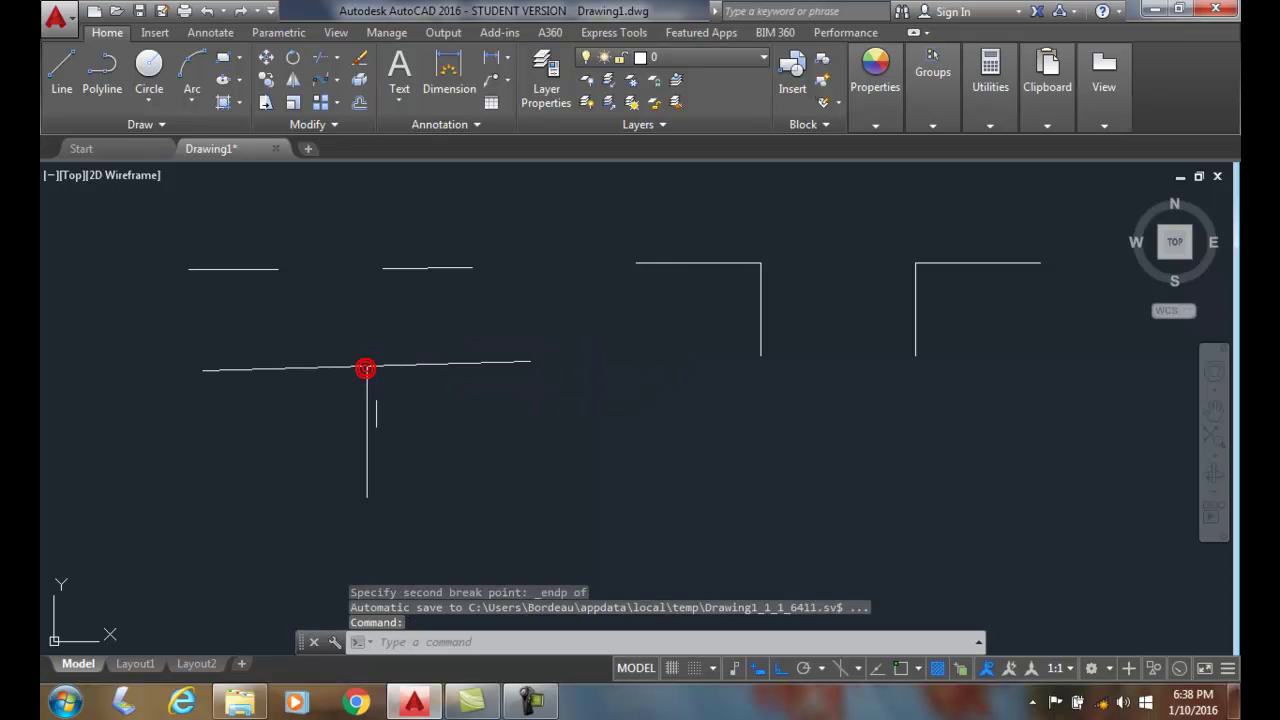
- Select the right and left pieces to confirm the line is split
left_click(447, 362)
key("Escape")
left_click(305, 368)
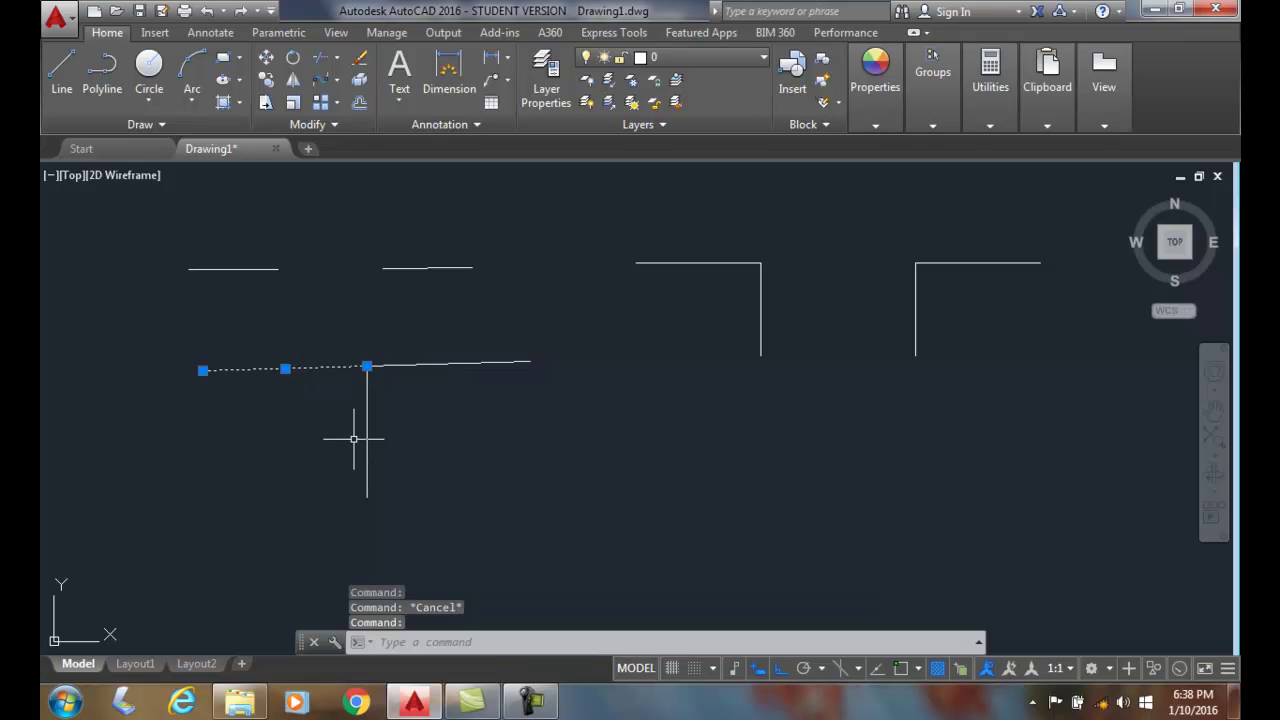
key("Escape")
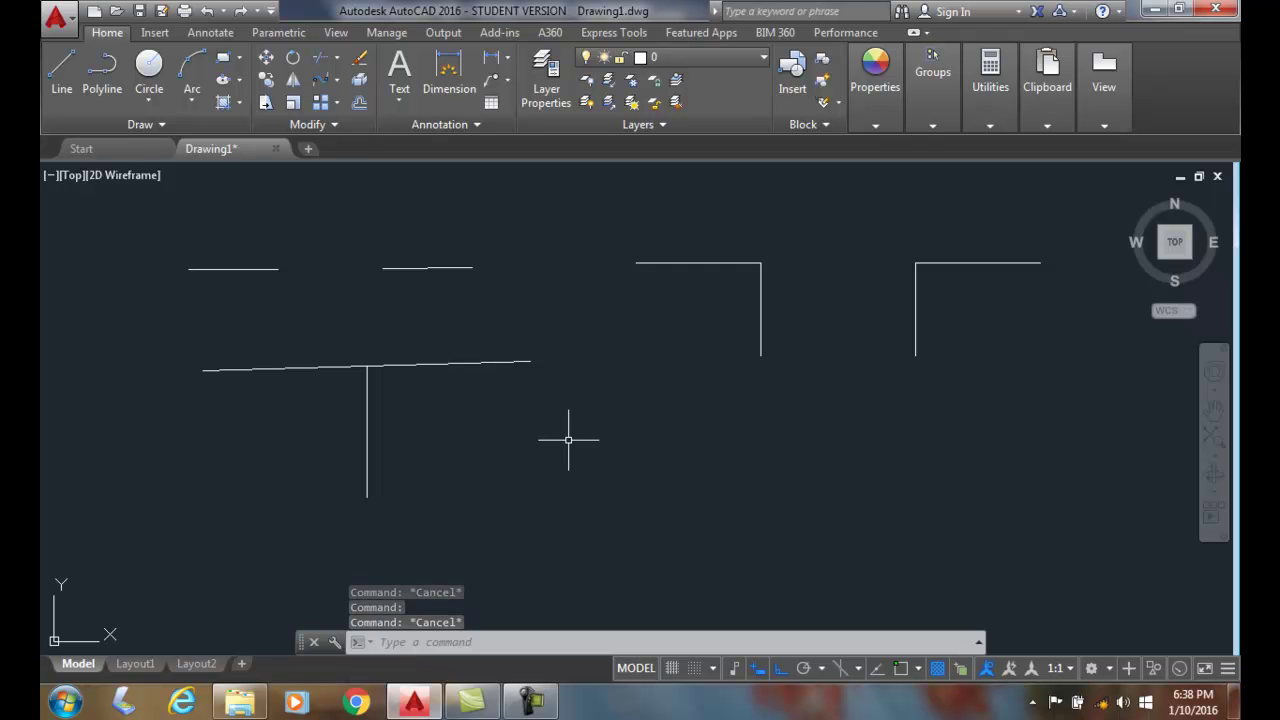
- Erase the three existing lines with a selection window
type("e")
key("Return")
left_click(533, 469)
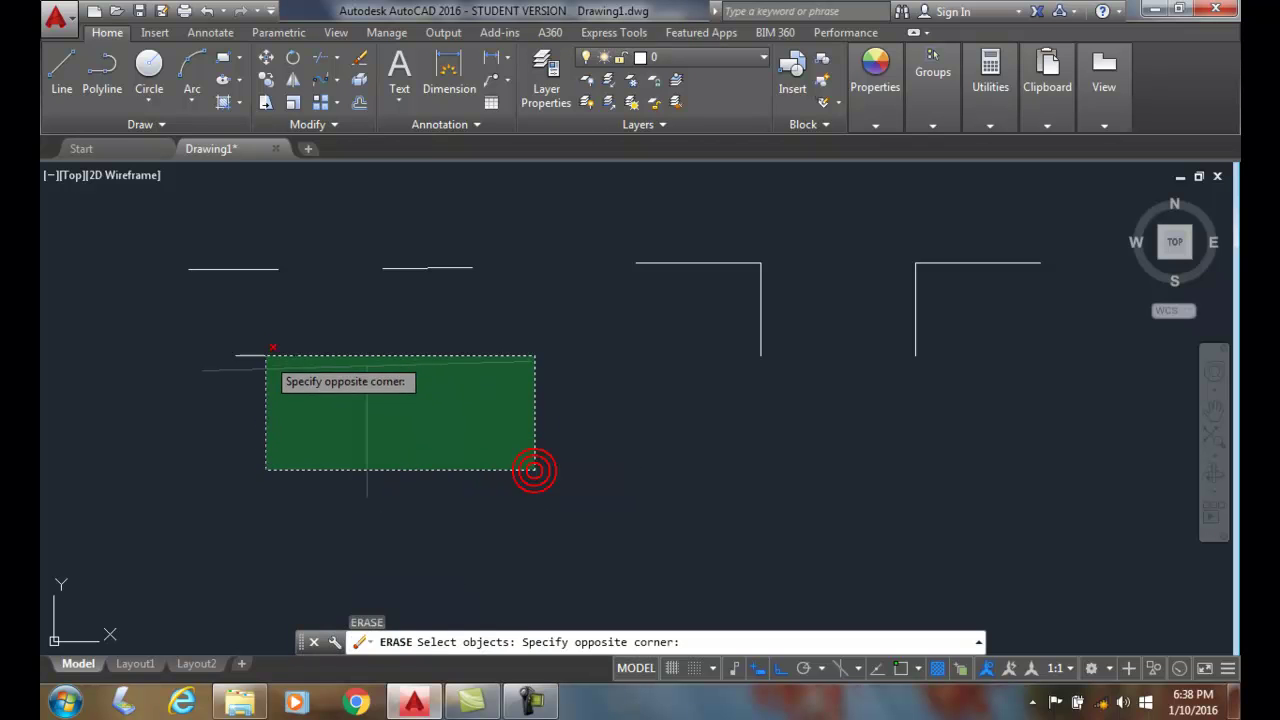
left_click(254, 351)
key("Return")
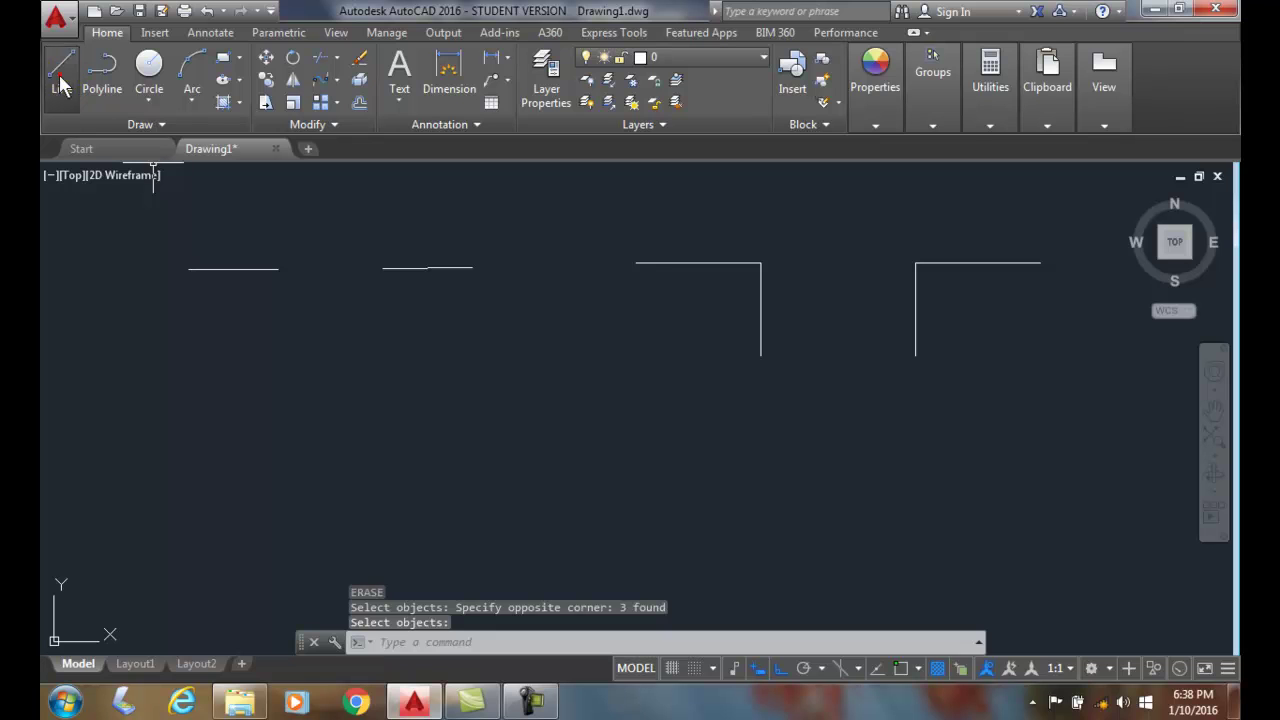
- Draw a new horizontal line across the drawing
left_click(64, 75)
left_click(208, 396)
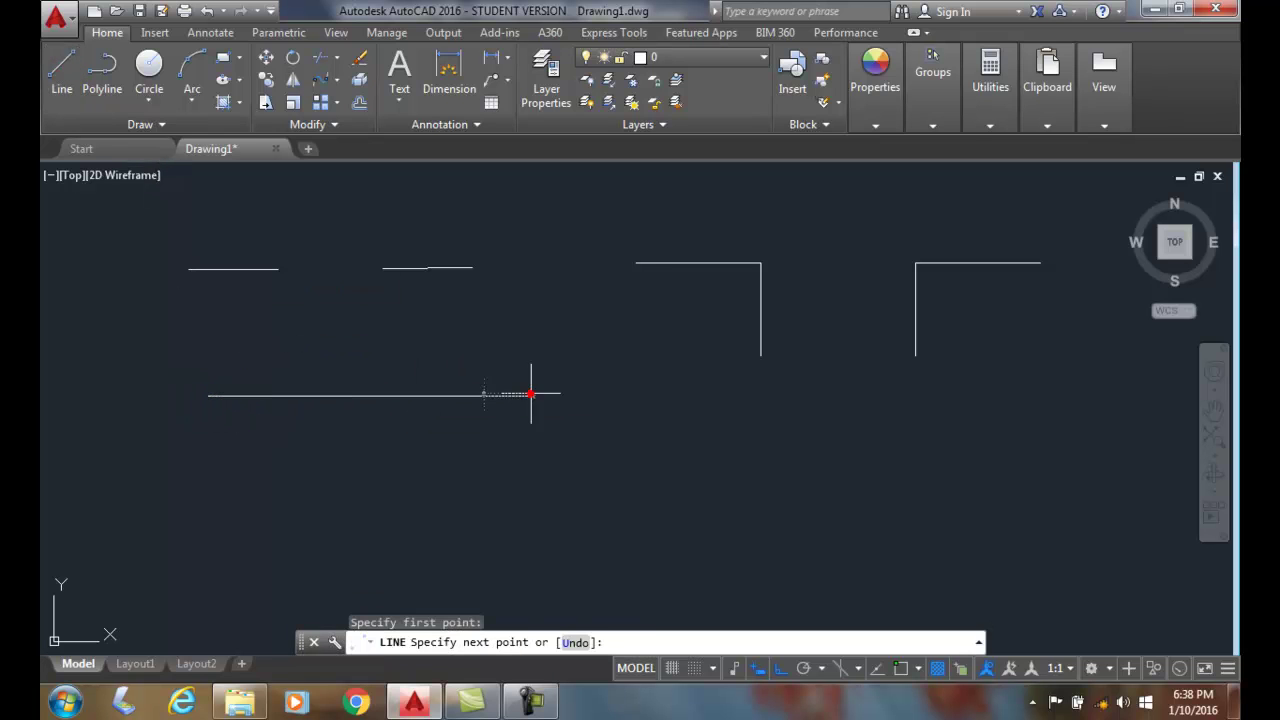
left_click(531, 396)
key("Return")
- Draw a vertical line down from the horizontal line's midpoint
left_click(60, 78)
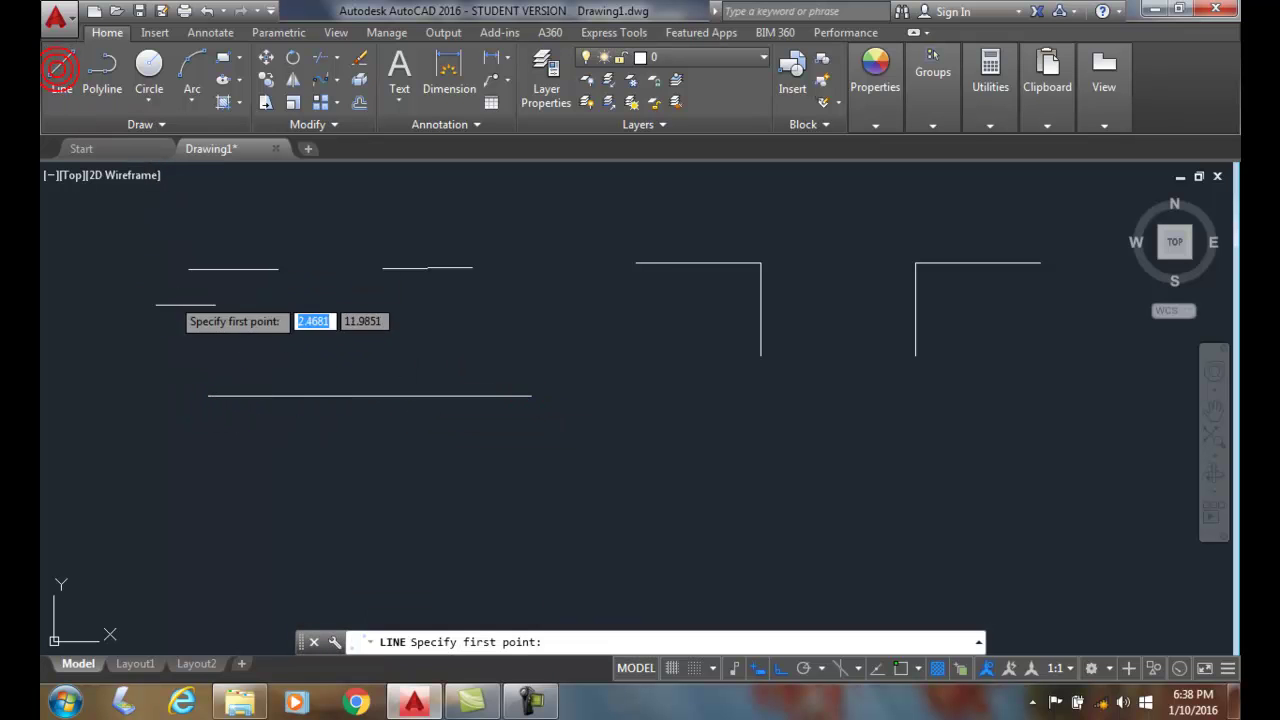
right_click(247, 448, "shift")
left_click(294, 361)
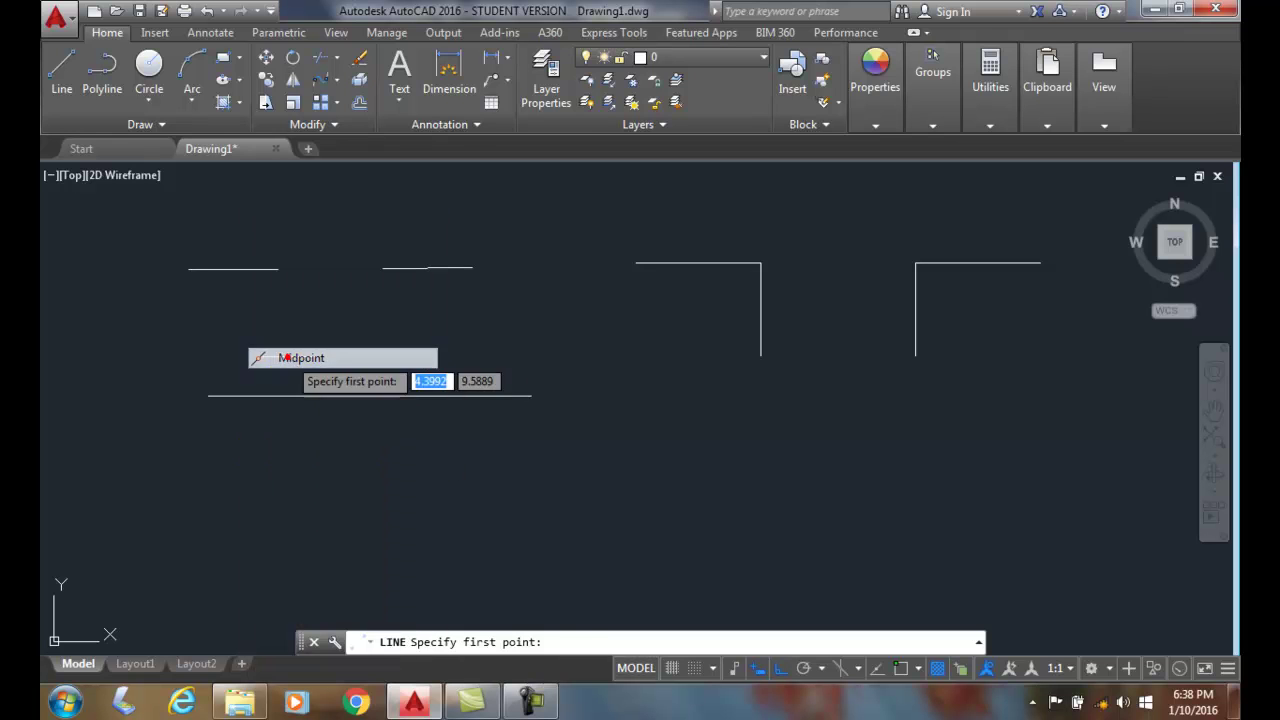
left_click(358, 396)
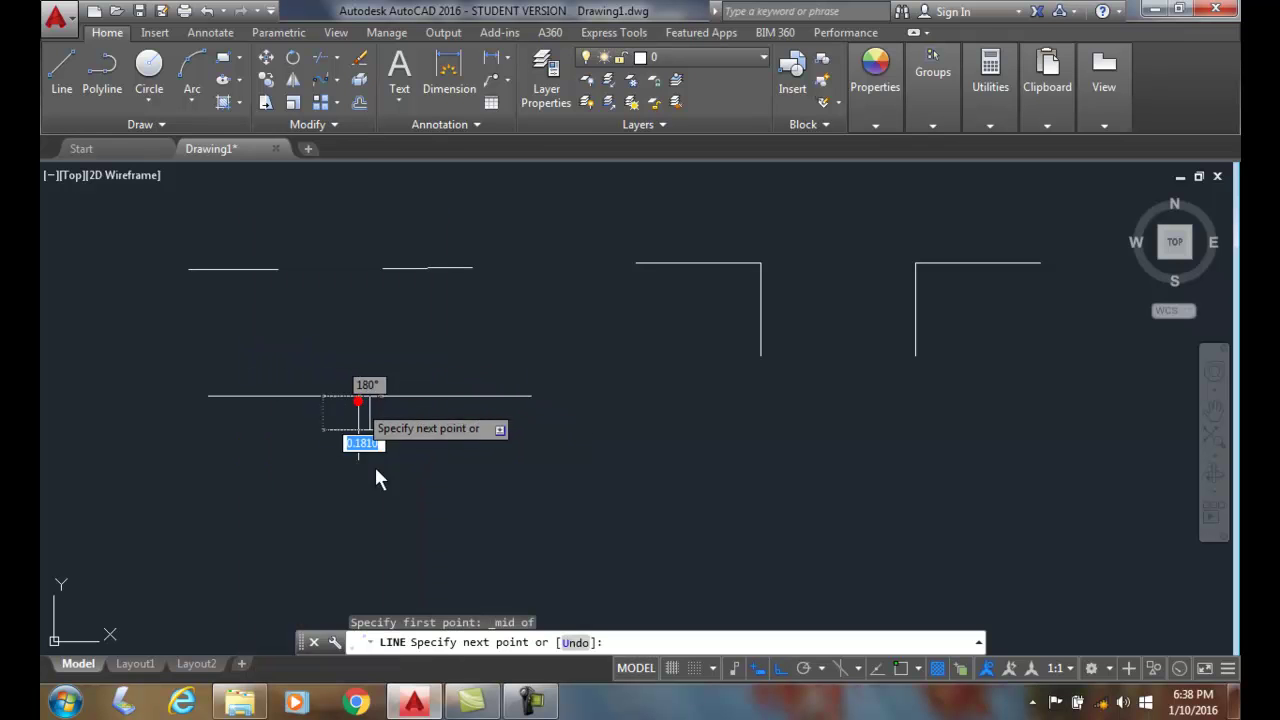
left_click(370, 520)
key("Return")
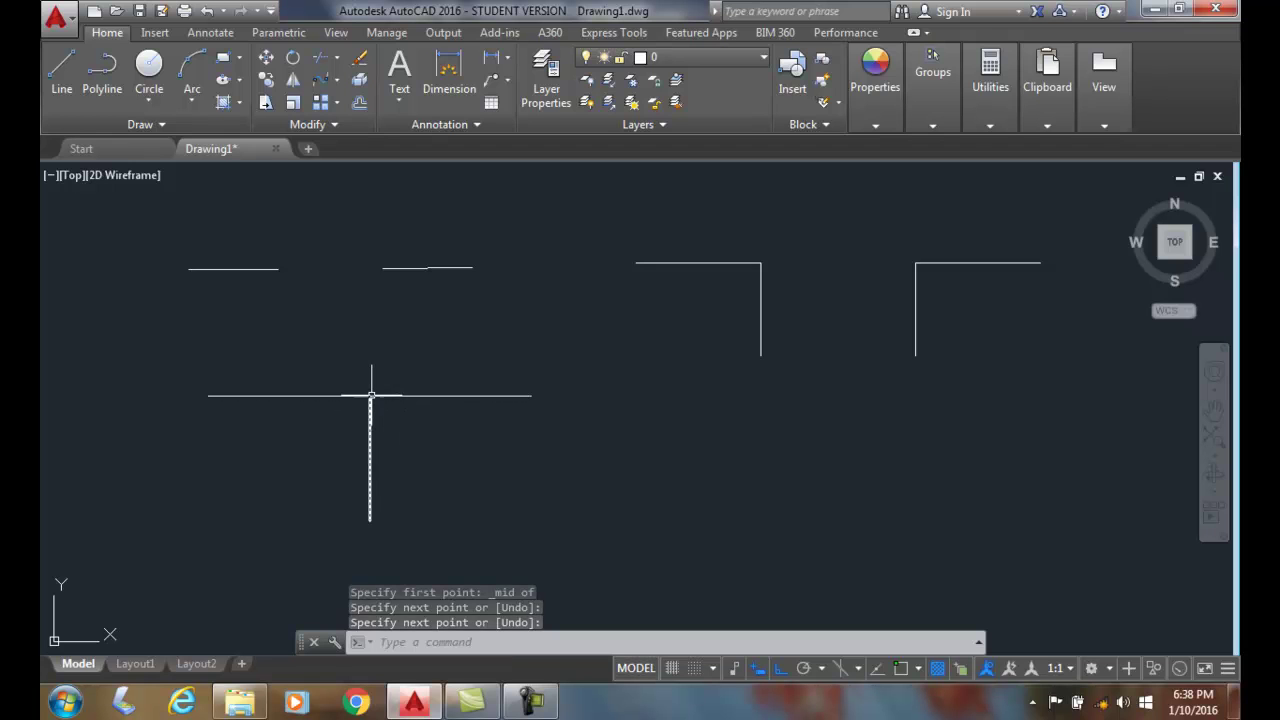
- Use Break at Point at the junction Endpoint with @ to split the horizontal line, then verify
left_click(332, 126)
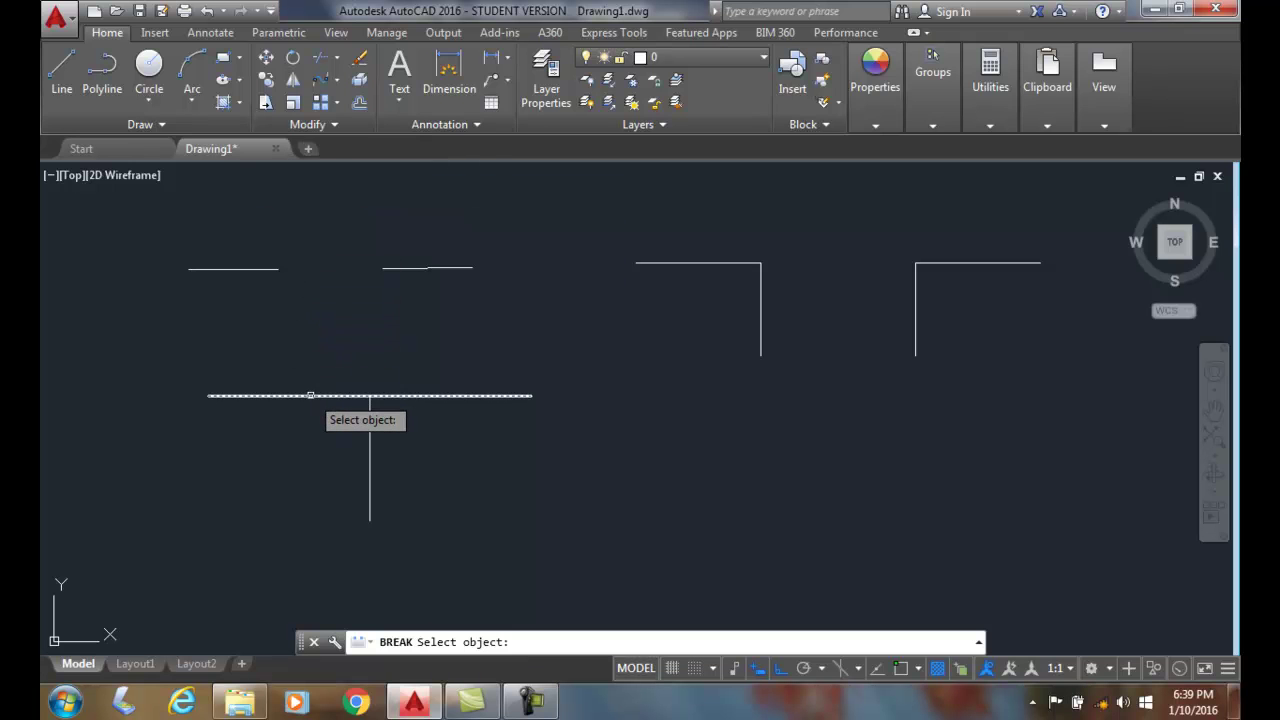
left_click(310, 395)
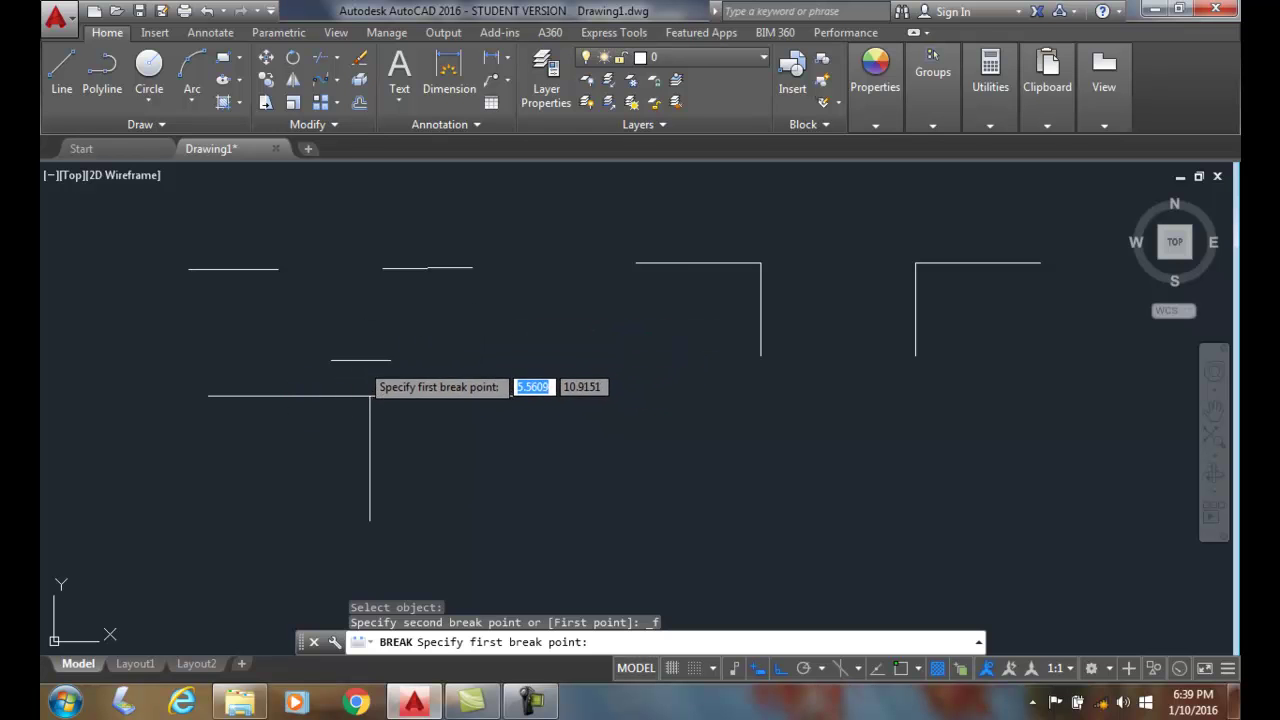
right_click(368, 368, "shift")
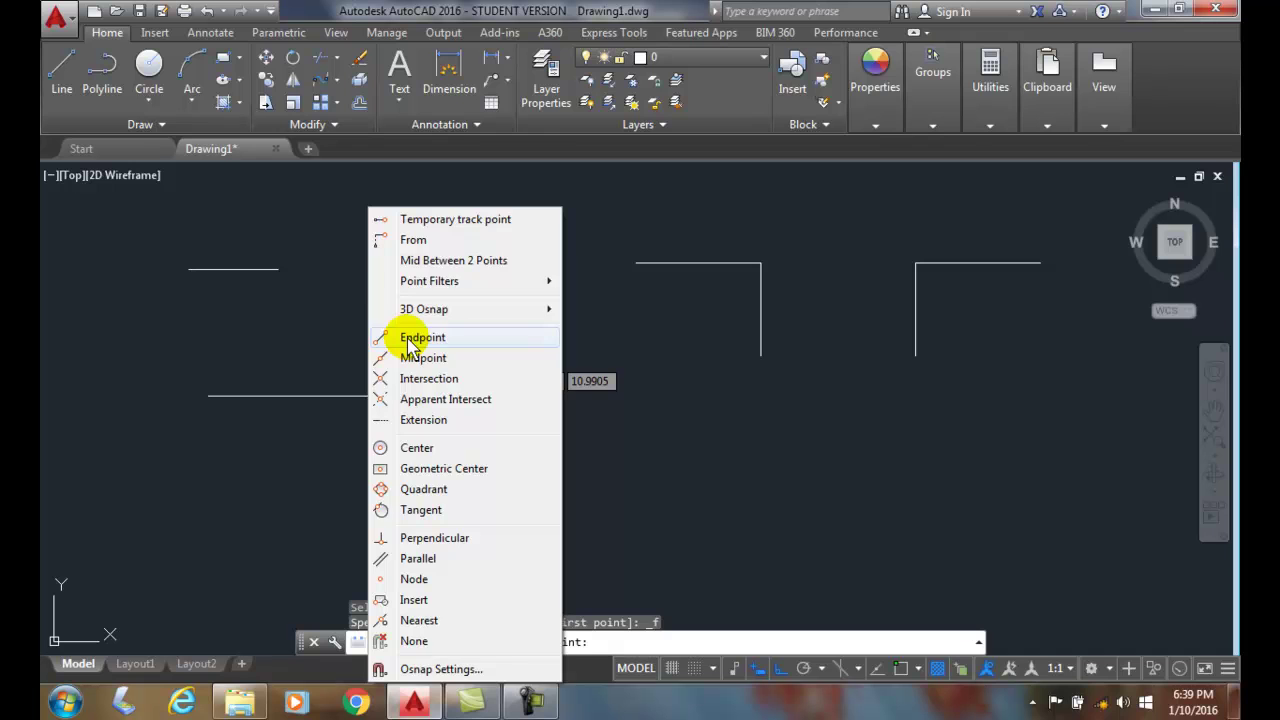
left_click(409, 334)
left_click(369, 396)
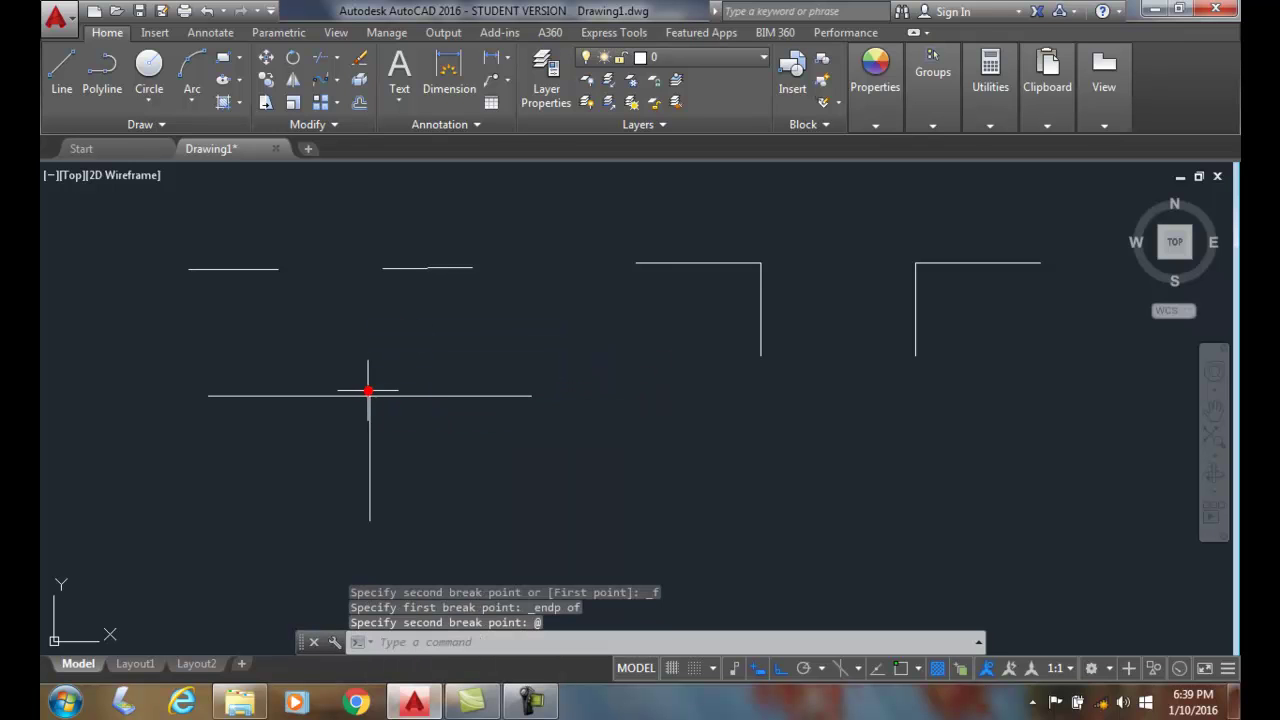
type("@")
key("Return")
left_click(421, 396)
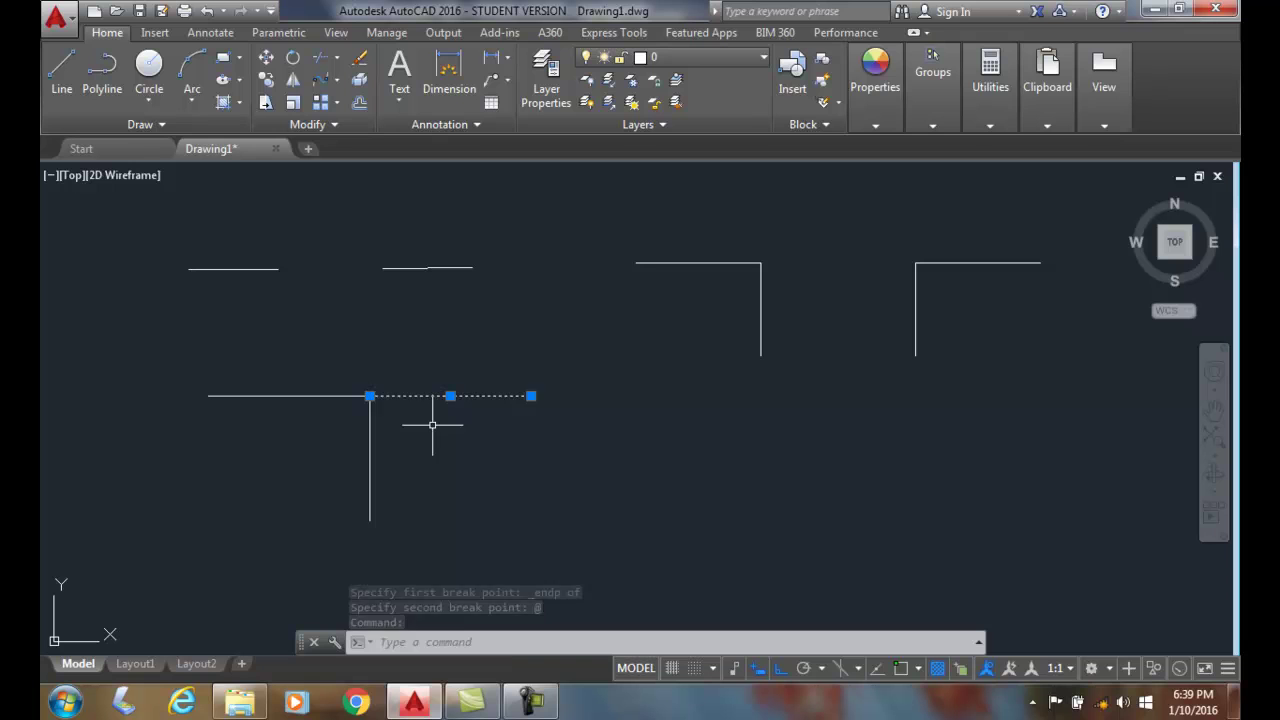
key("Escape")
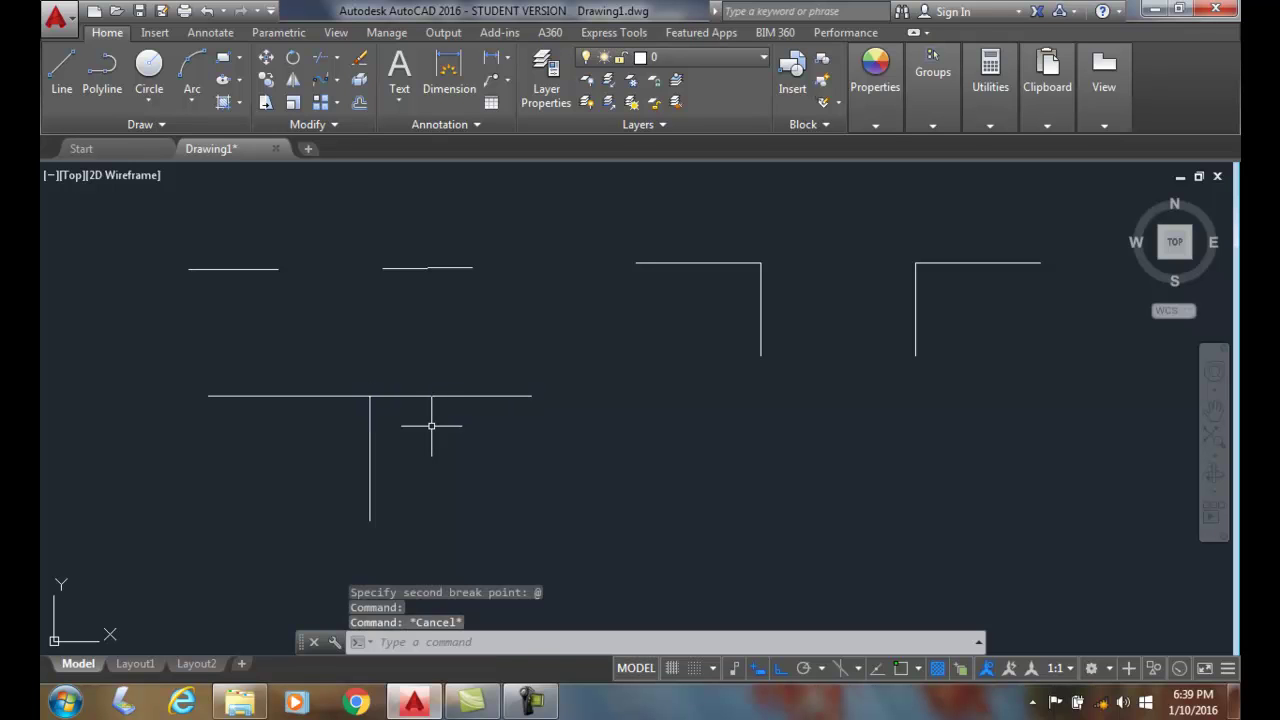
- Draw a circle right of the T shape by picking a centre and radius
left_click(332, 126)
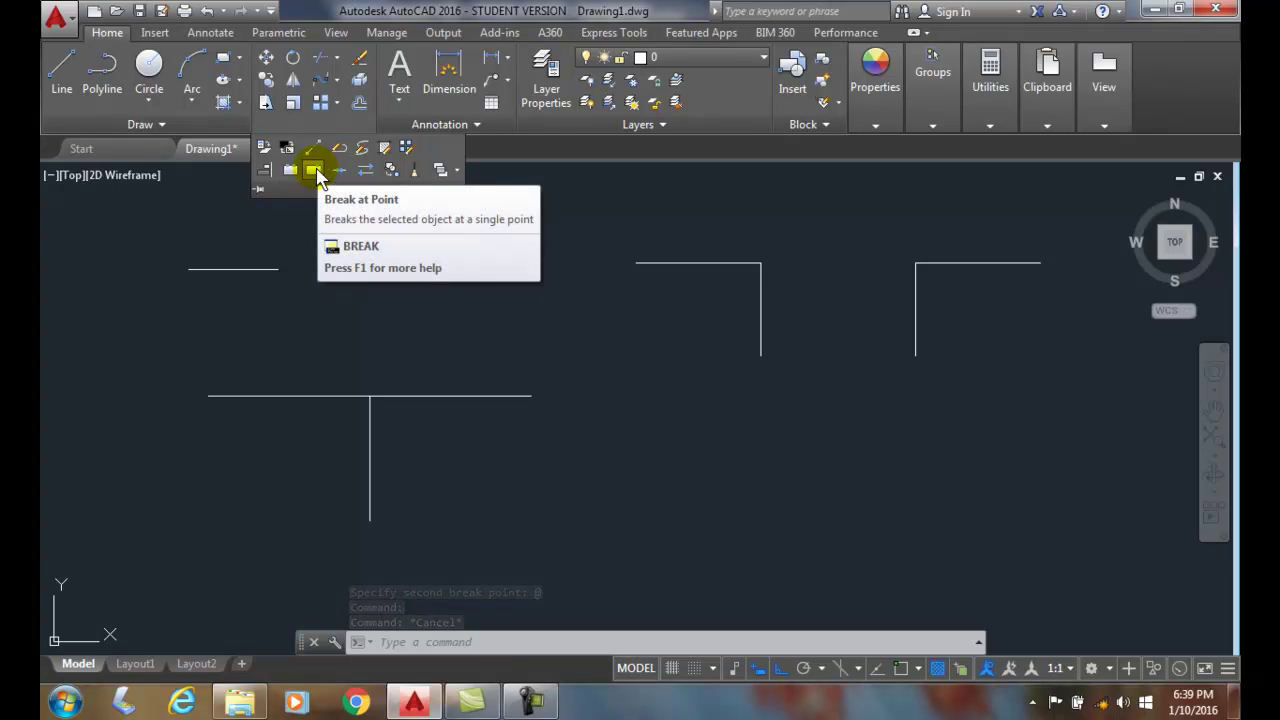
mouse_move(313, 170)
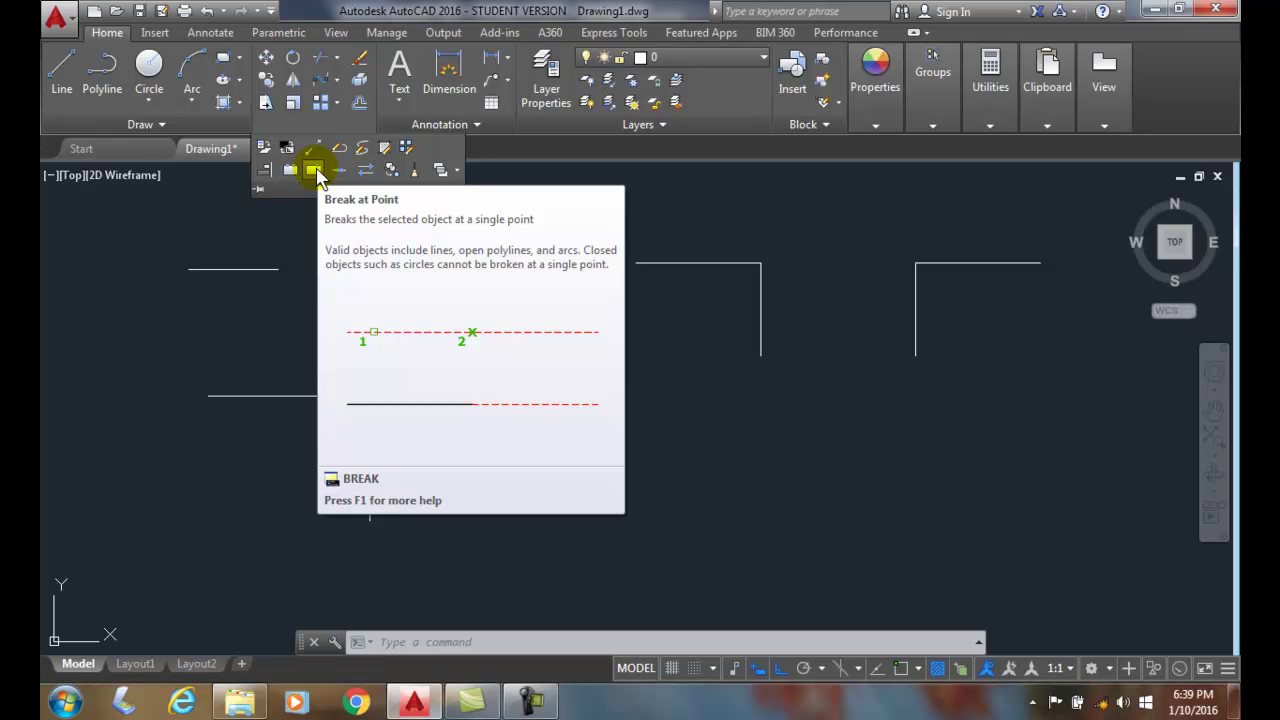
key("Escape")
key("Escape")
key("Escape")
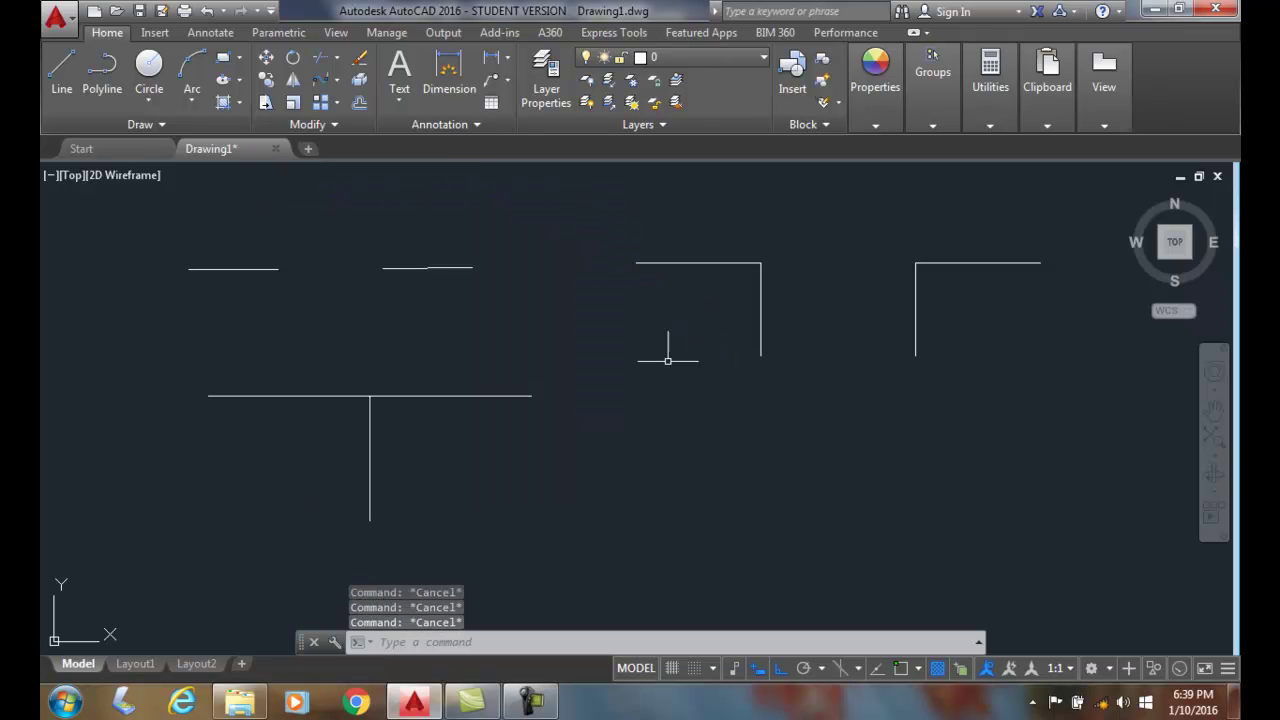
left_click(149, 63)
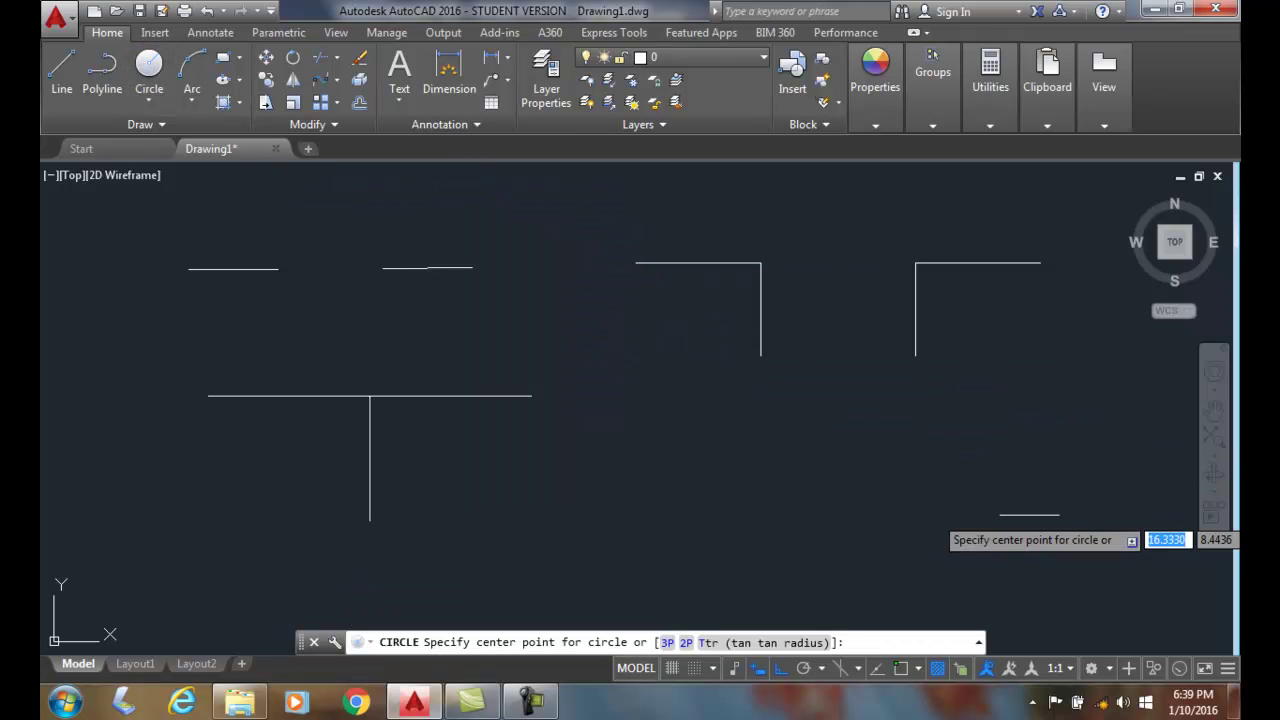
left_click(824, 480)
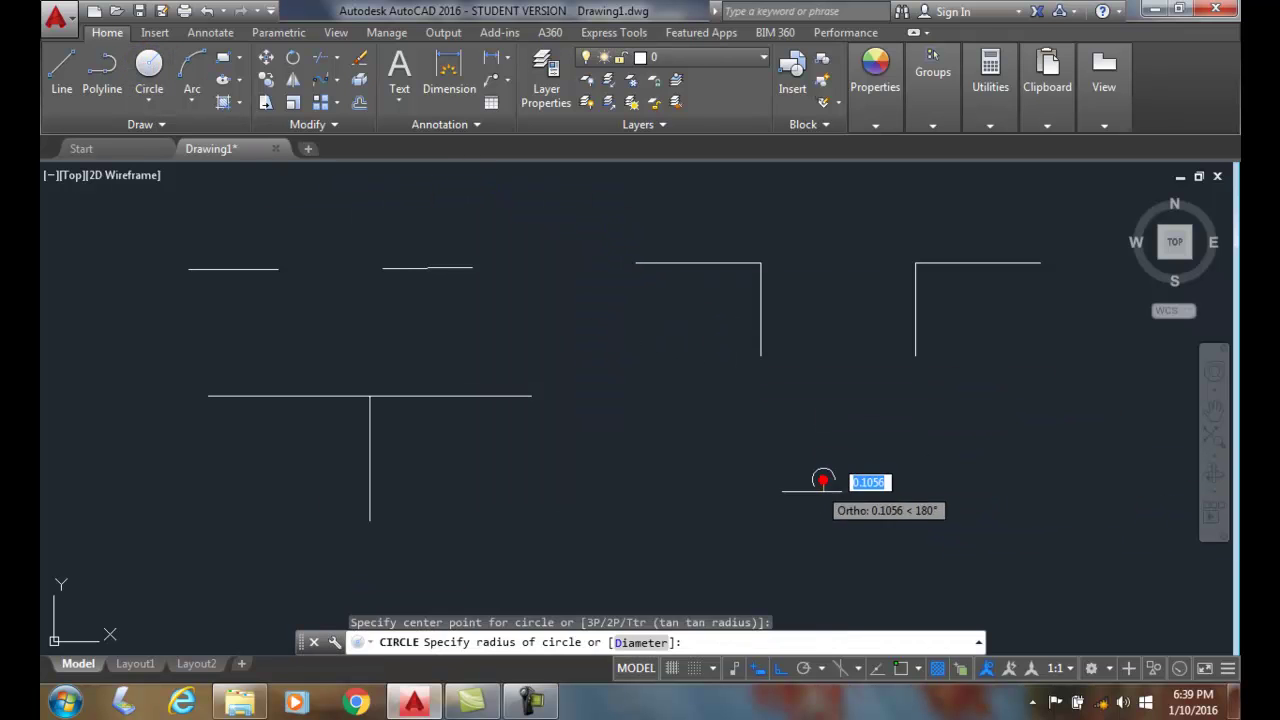
left_click(776, 526)
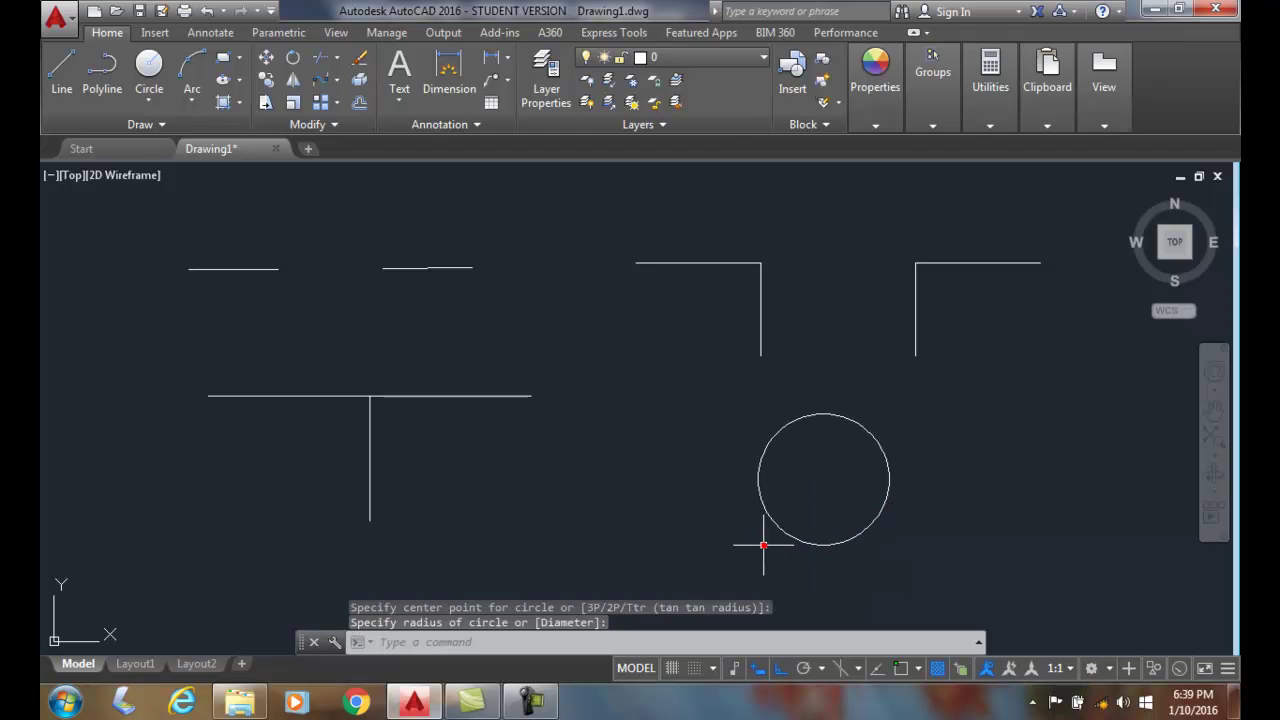
left_click(330, 127)
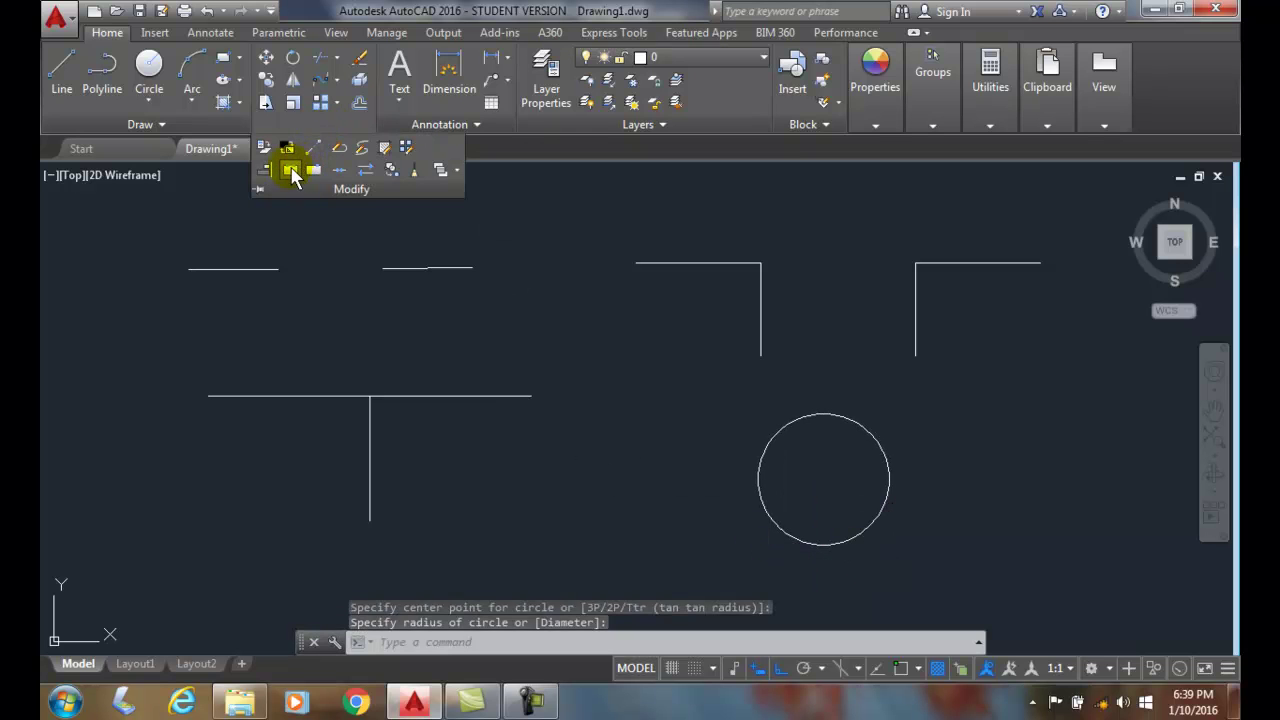
- Break the circle counterclockwise from its top point to its left side, leaving an open arc
left_click(298, 166)
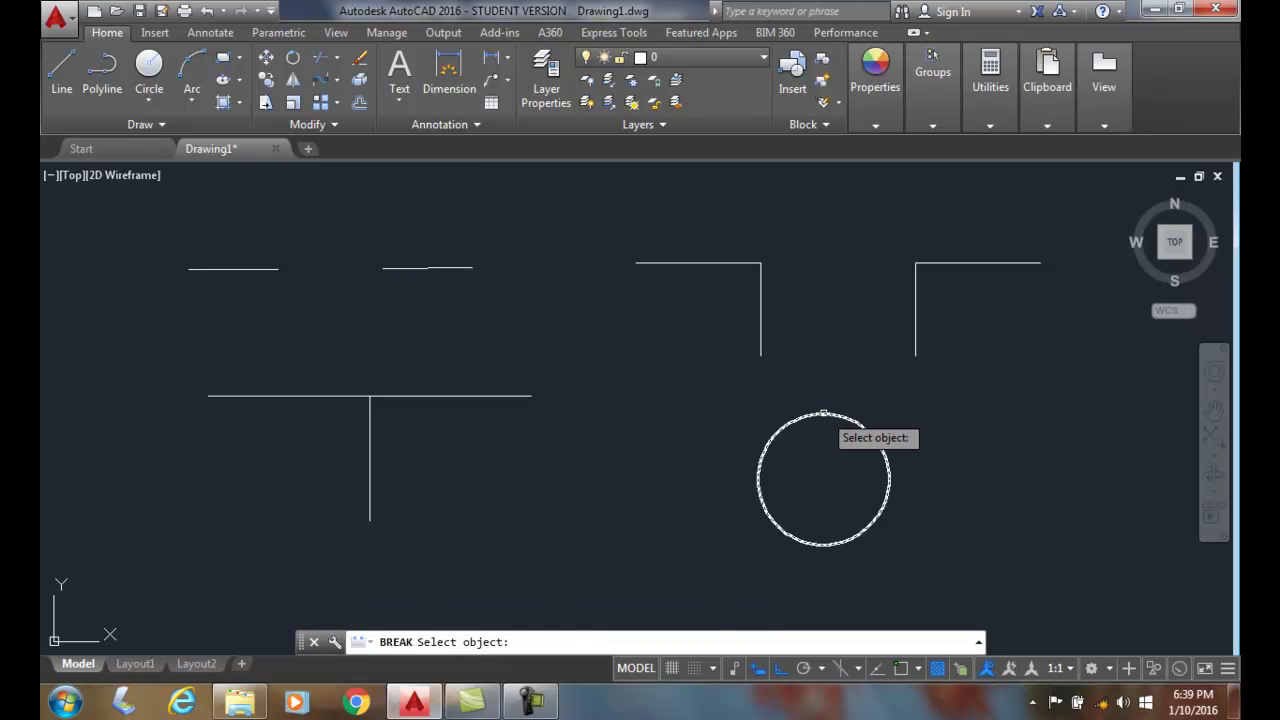
left_click(822, 412)
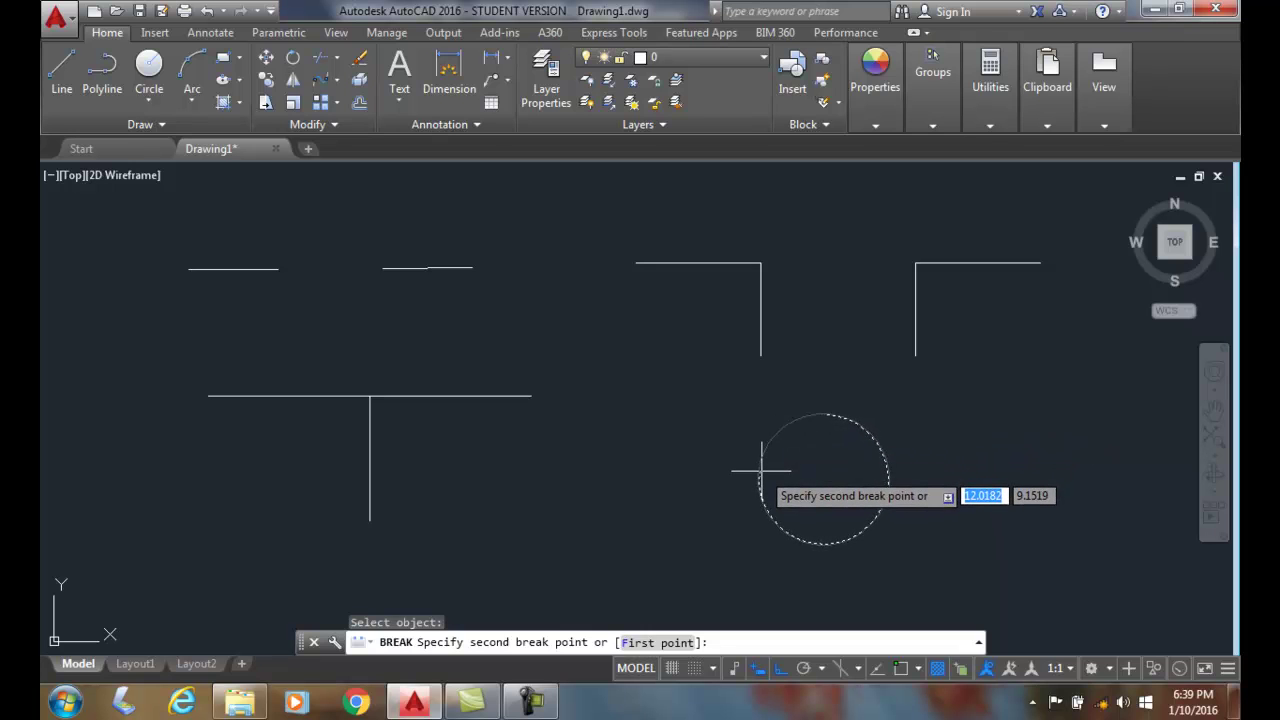
left_click(760, 470)
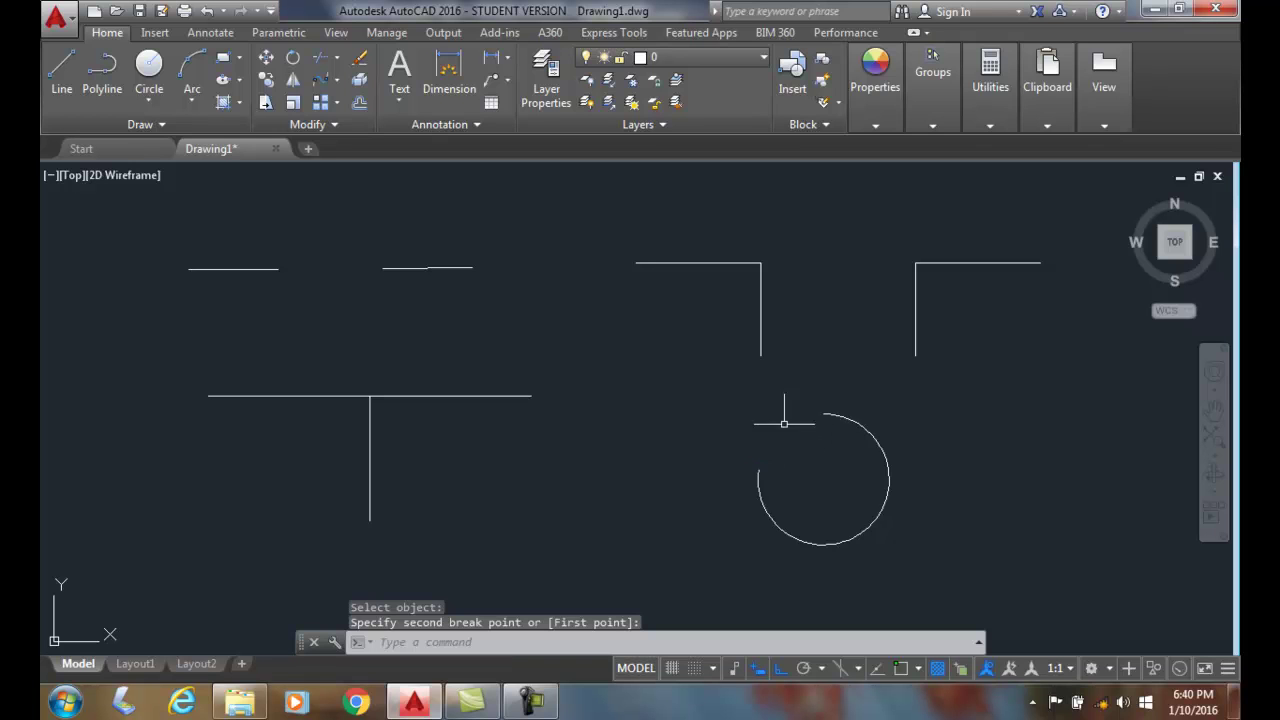